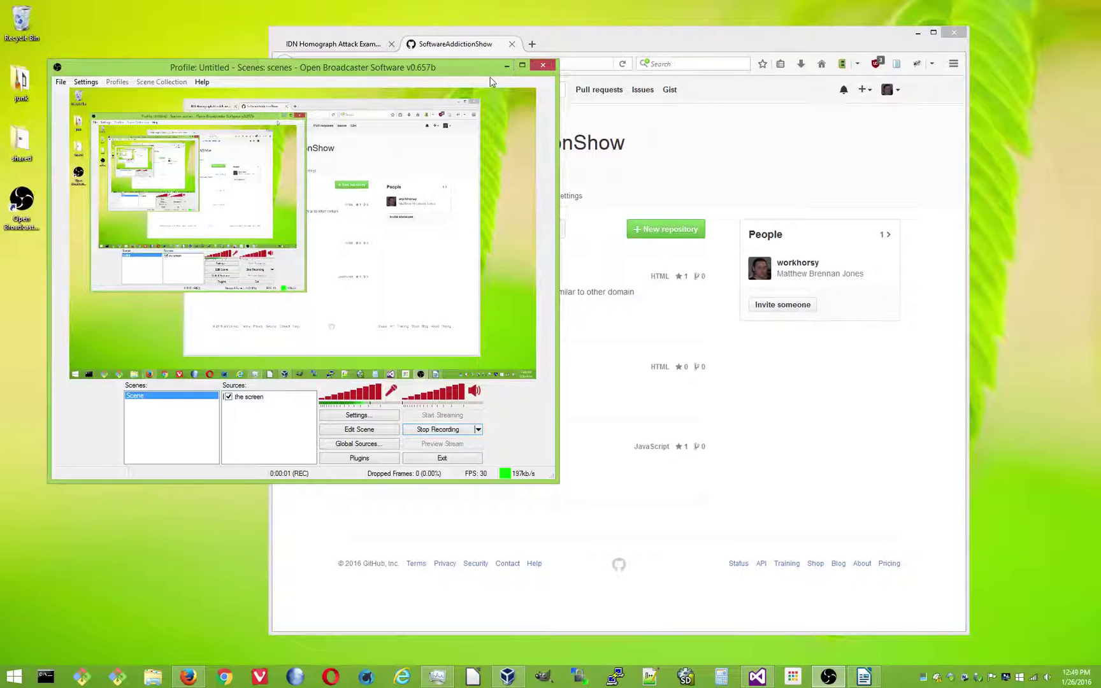
Minimize the OBS window to reveal the SoftwareAddictionShow GitHub organization page in Firefox.
click(506, 66)
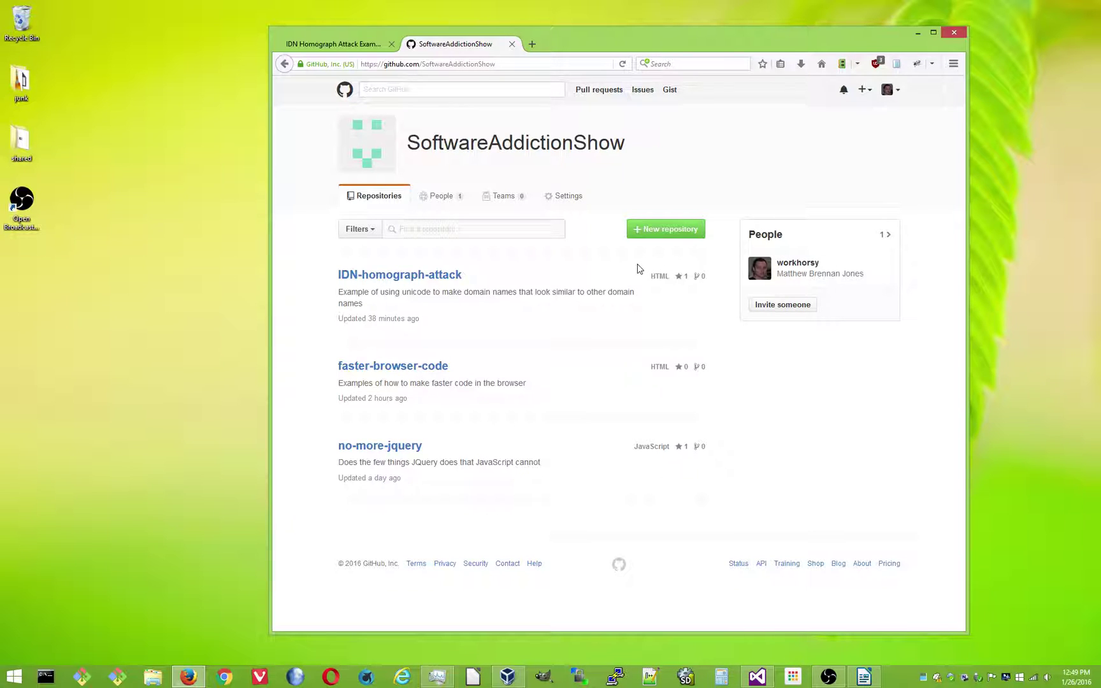
Open the IDN-homograph-attack repository in a new tab and follow its github.io link to the example page.
middle_click(454, 274)
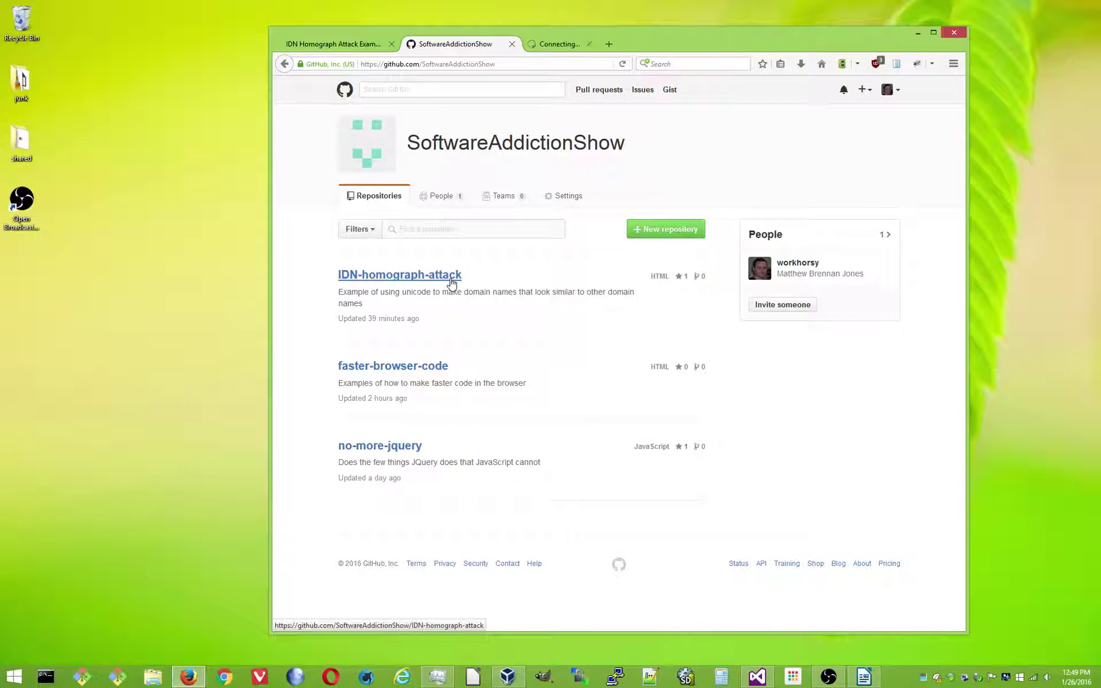
click(574, 45)
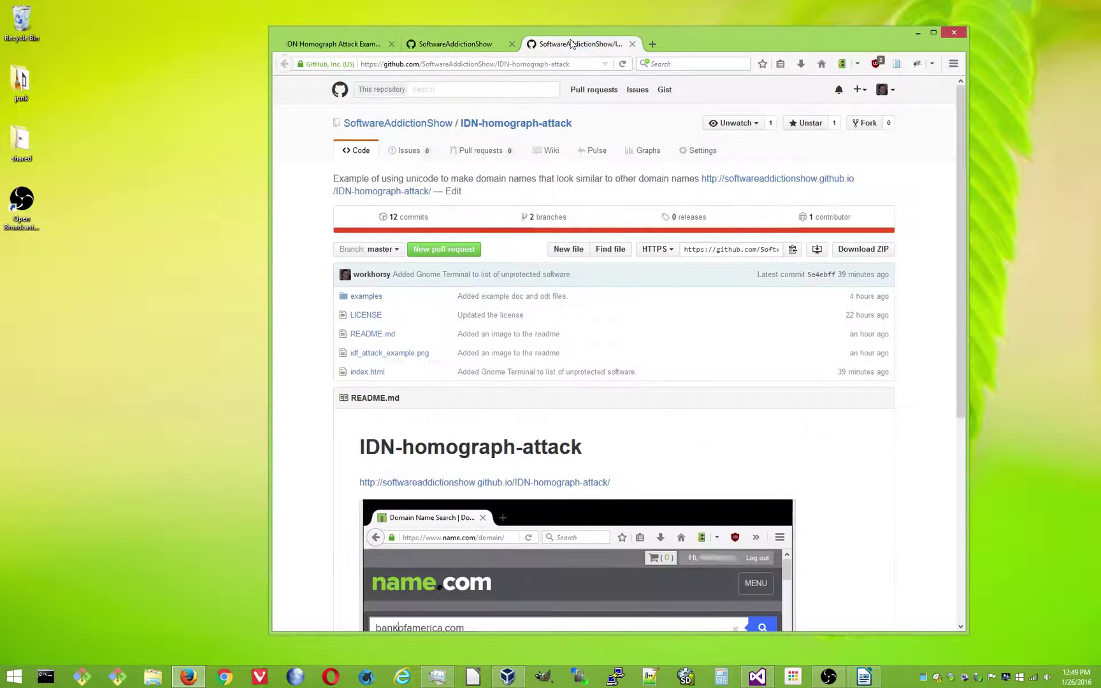
click(785, 180)
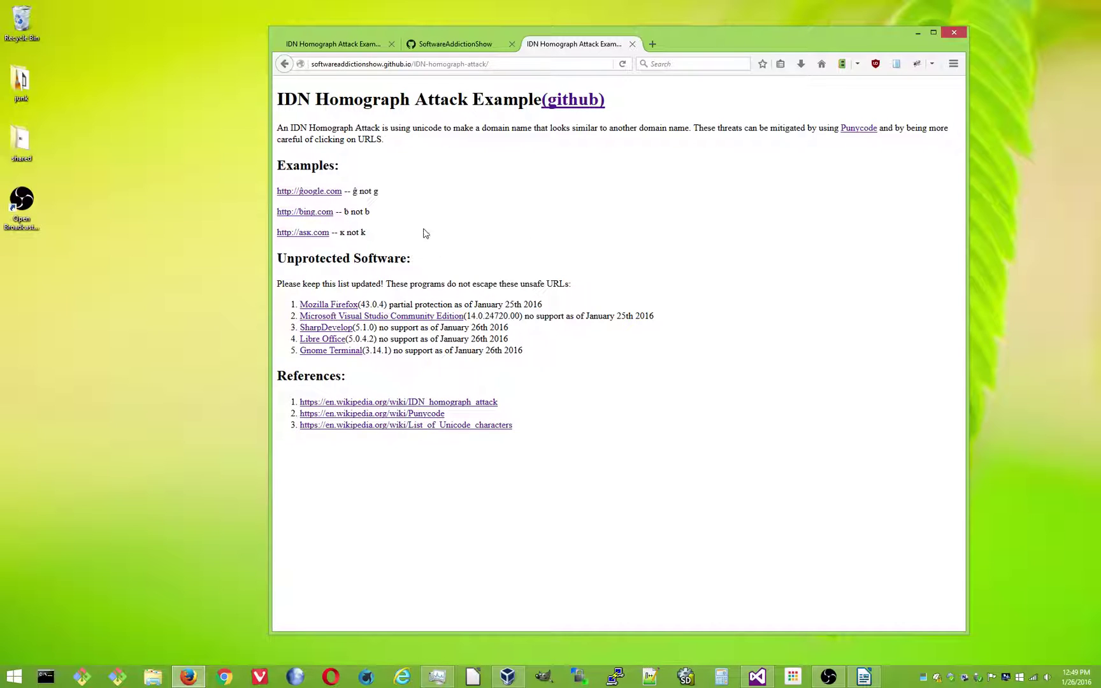
double_click(362, 234)
double_click(342, 233)
click(392, 233)
middle_click(302, 235)
click(692, 51)
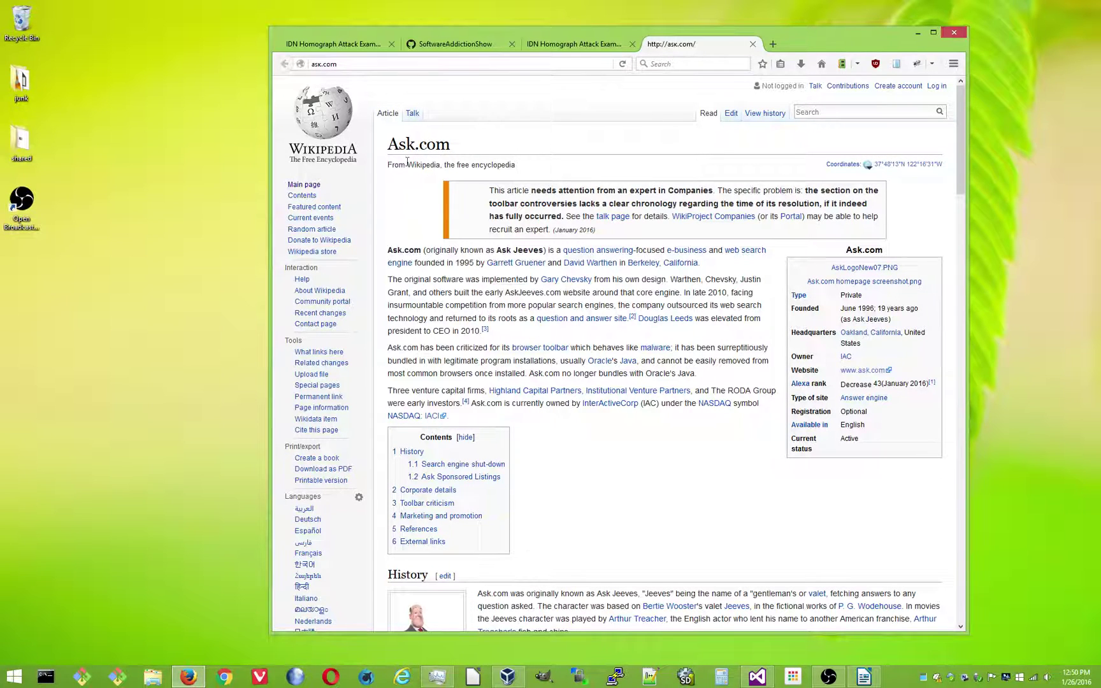
click(398, 63)
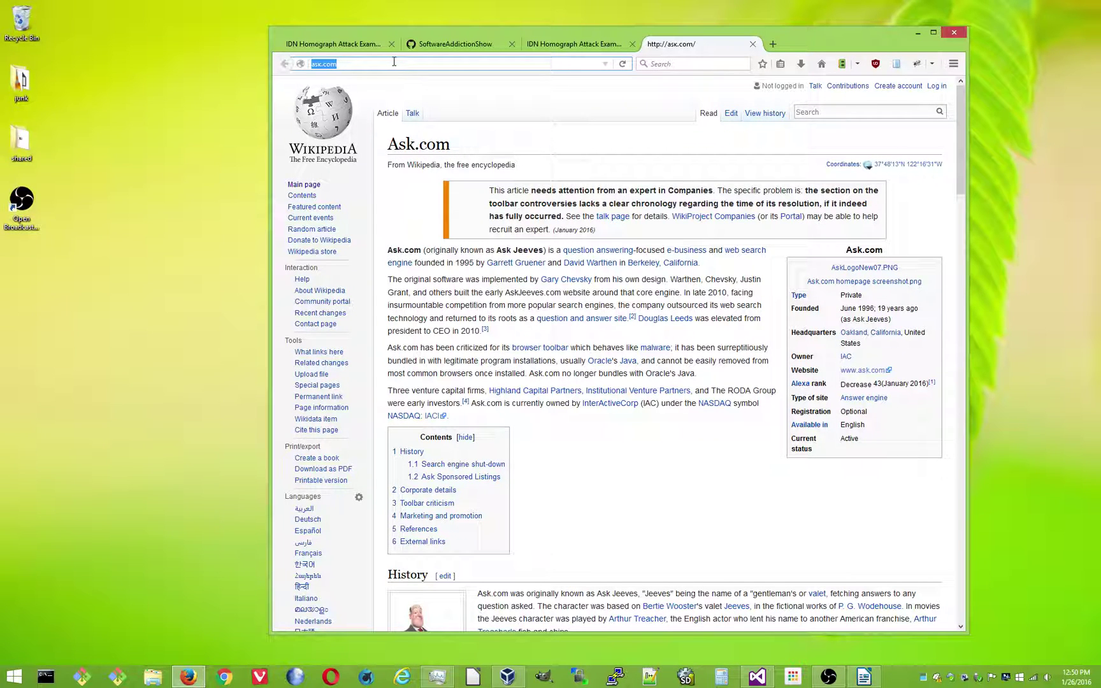
click(752, 43)
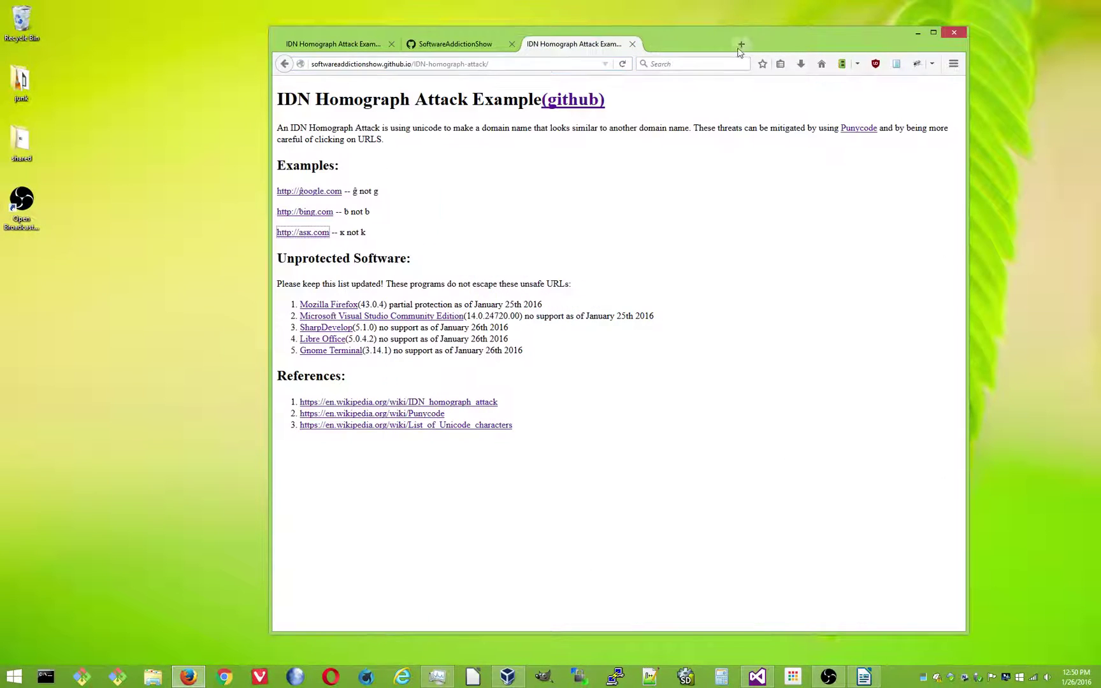
click(500, 63)
key(ctrl+c)
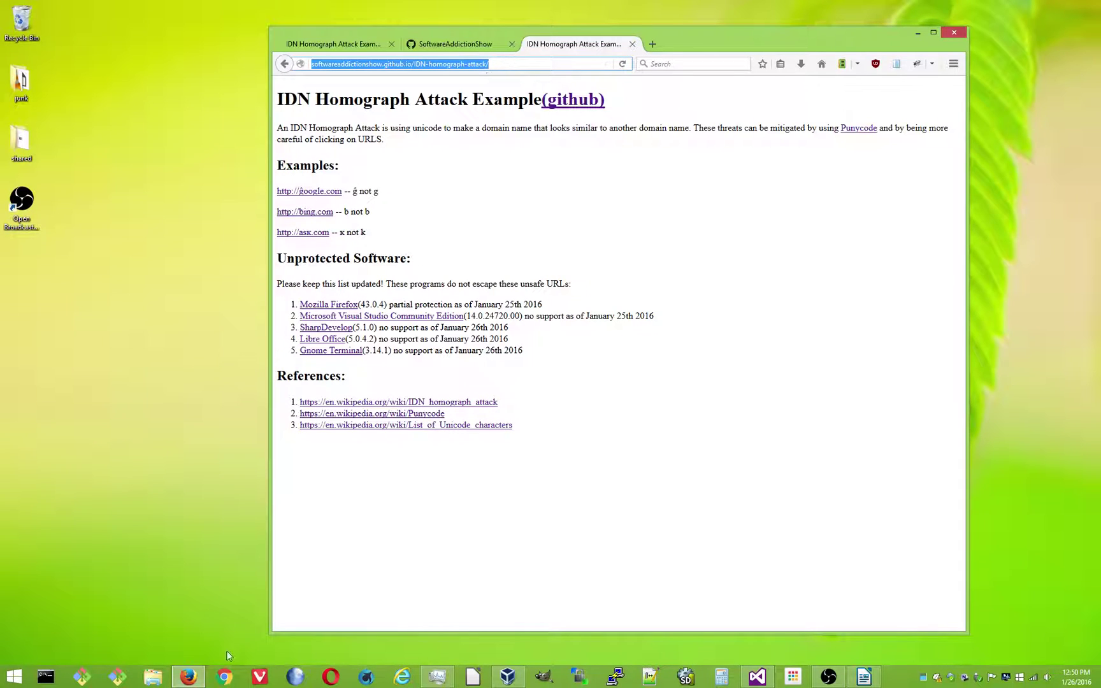
Launch Chrome, load the pasted IDN Homograph Attack Example page, and move the window left.
click(223, 677)
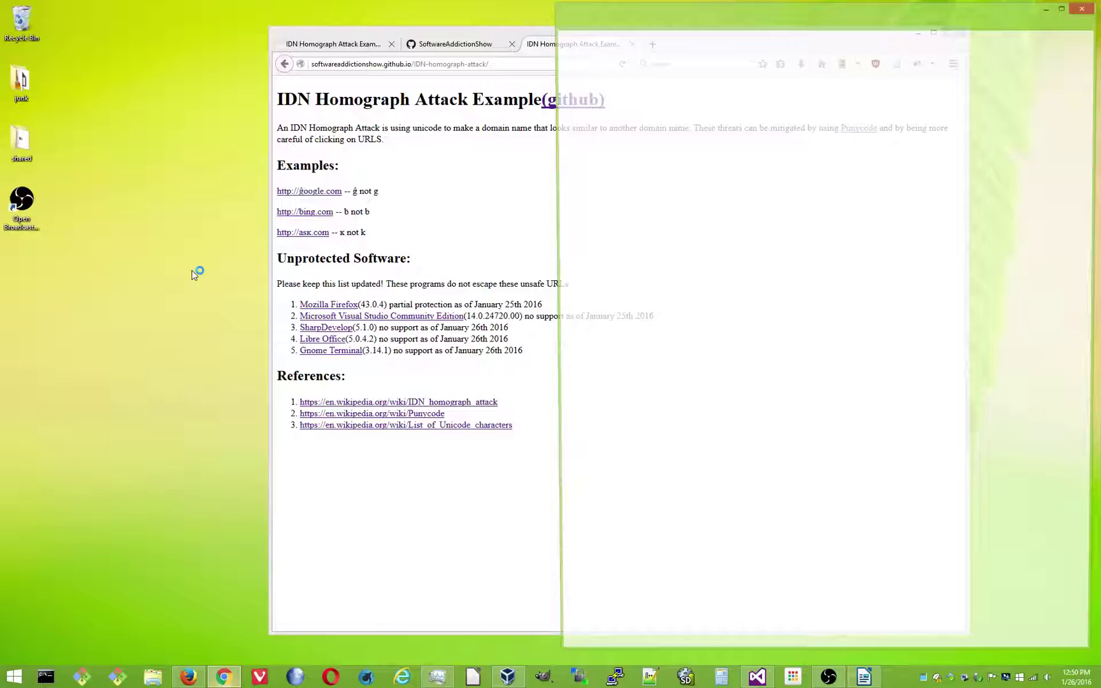
key(ctrl+v)
key(Return)
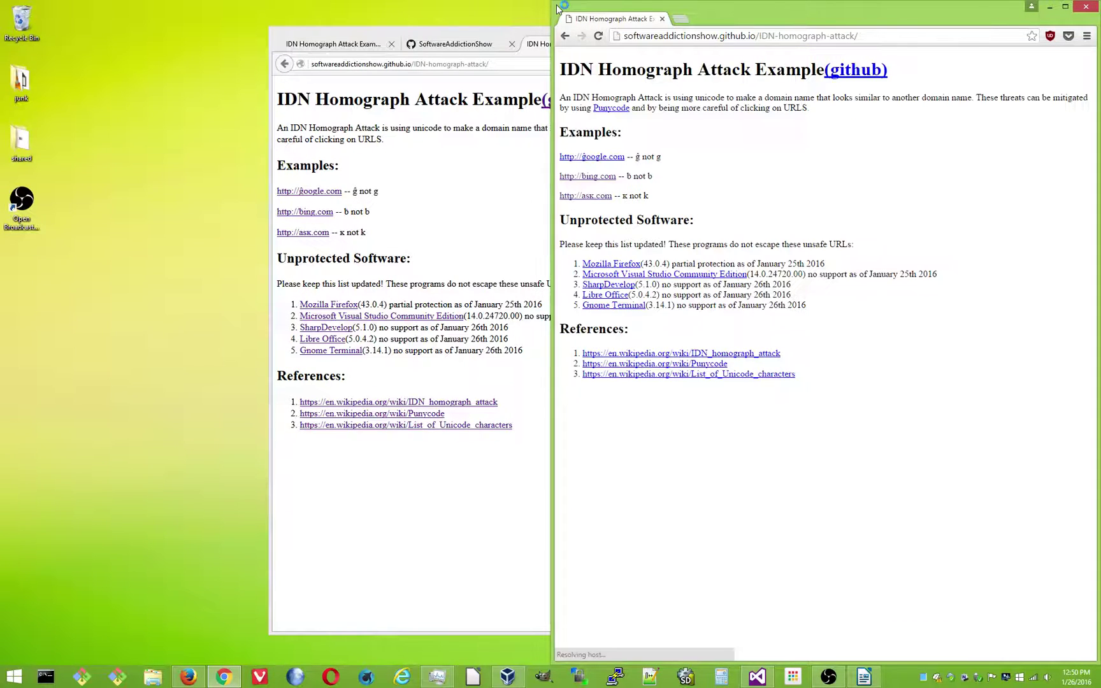
drag(705, 9, 294, 18)
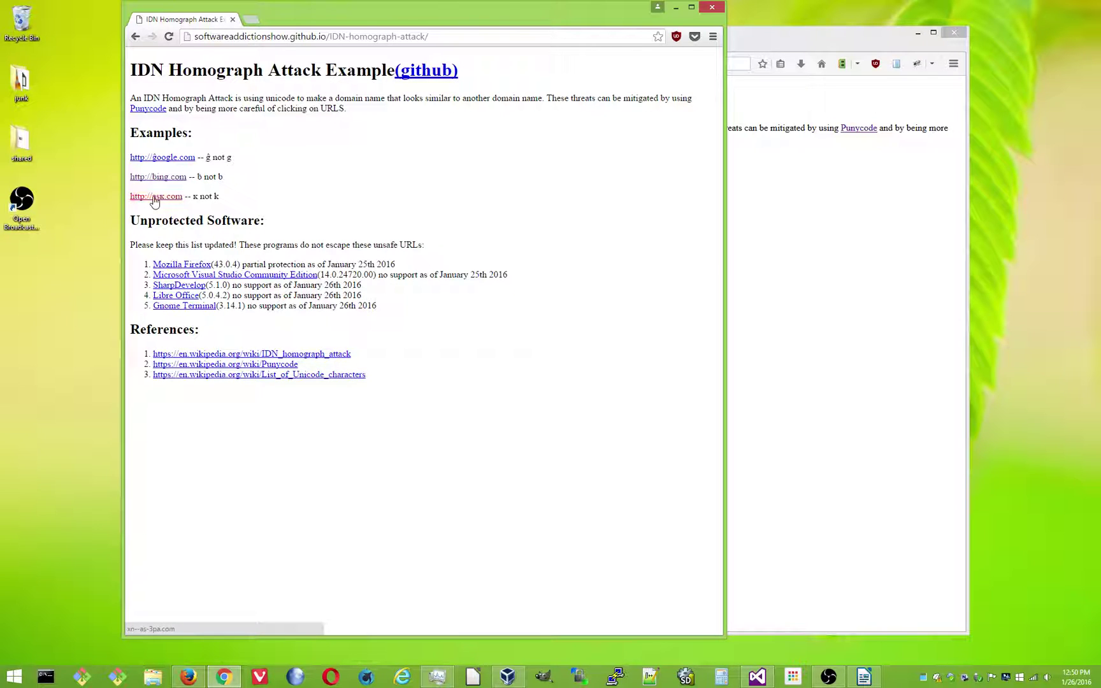
Open the fake ask.com link in a new tab, landing on Wikipedia's Ask.com article via xn--as-3pa.com.
middle_click(154, 202)
click(295, 20)
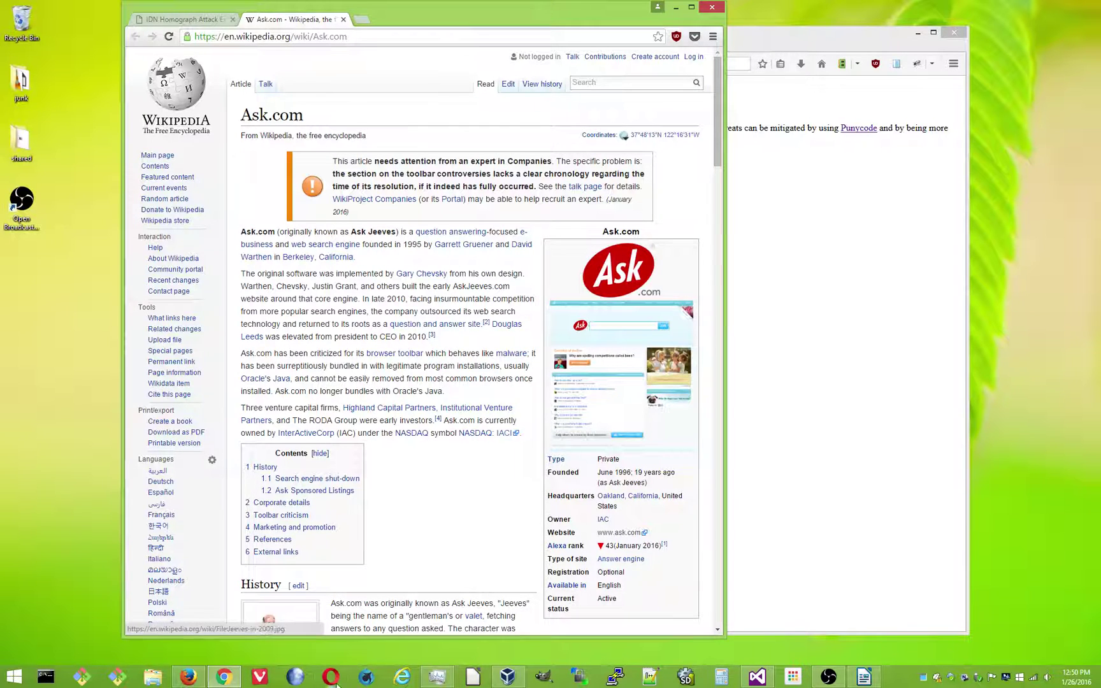
click(394, 676)
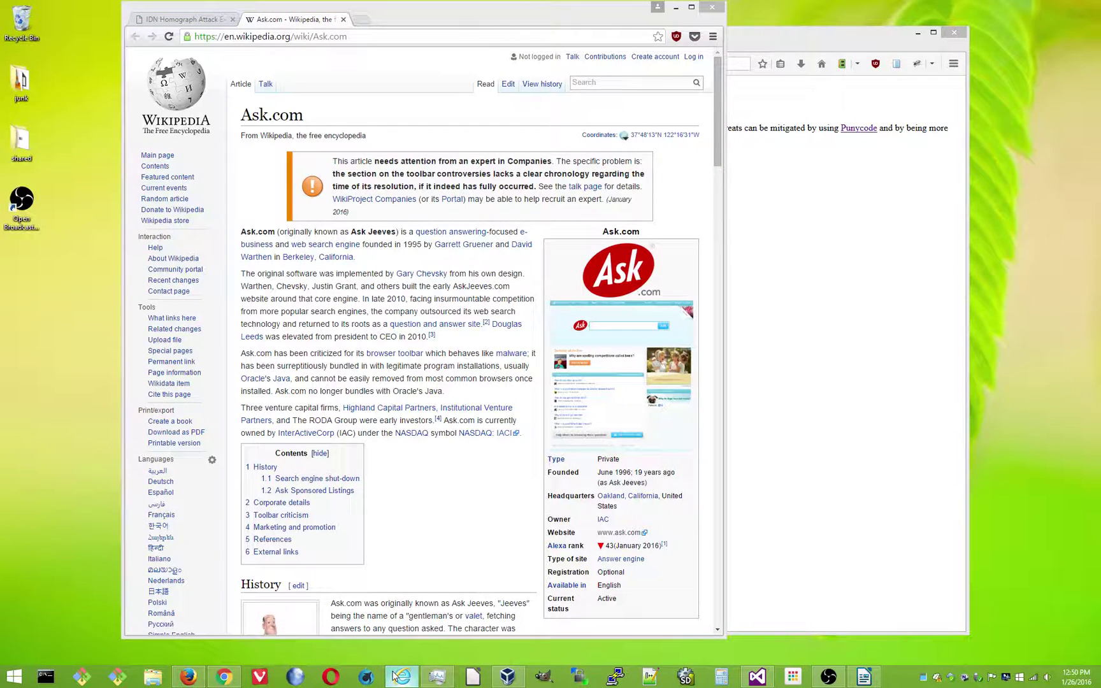
Load the example page in Internet Explorer, follow the fake ask.com link, then go back.
key(ctrl+v)
key(Return)
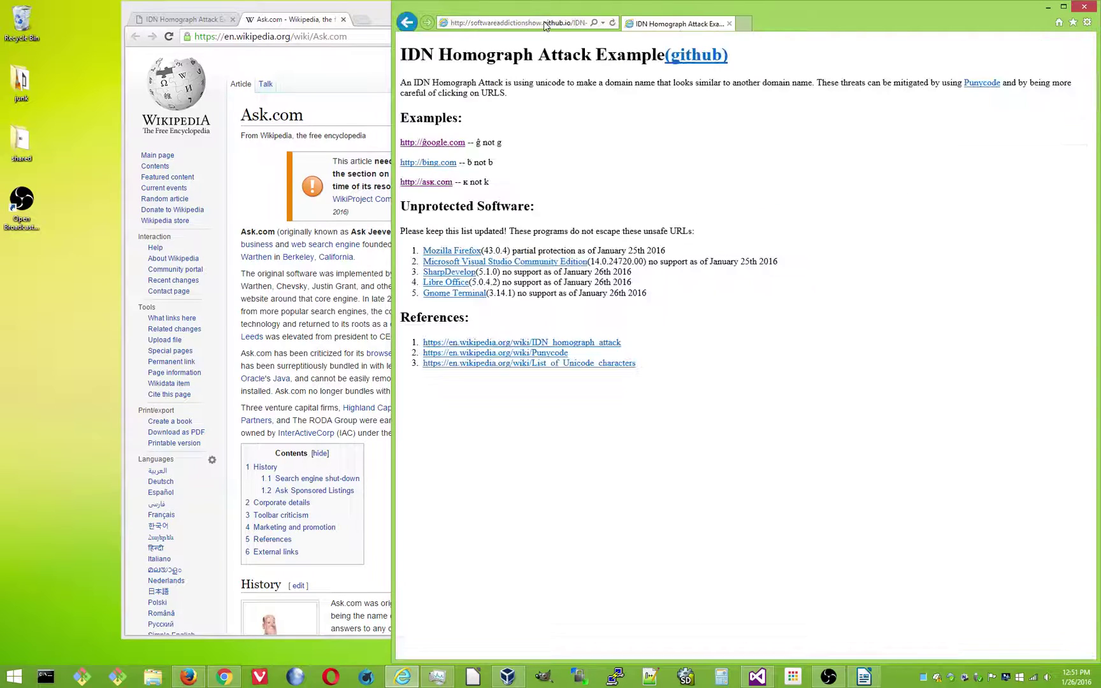
click(443, 183)
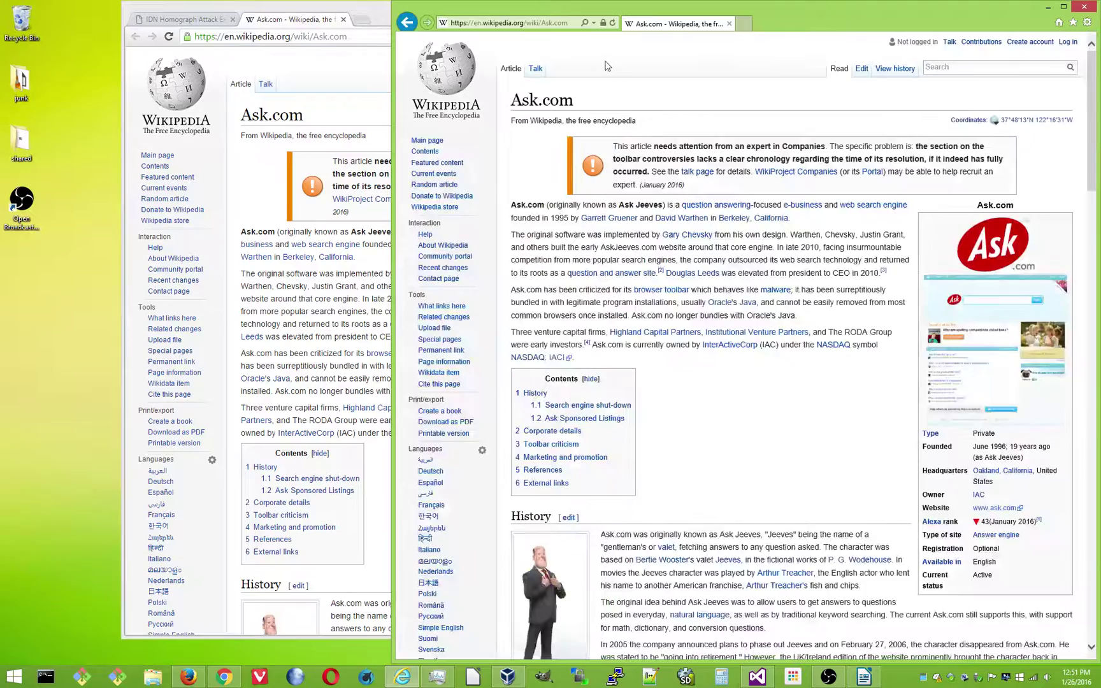
click(407, 21)
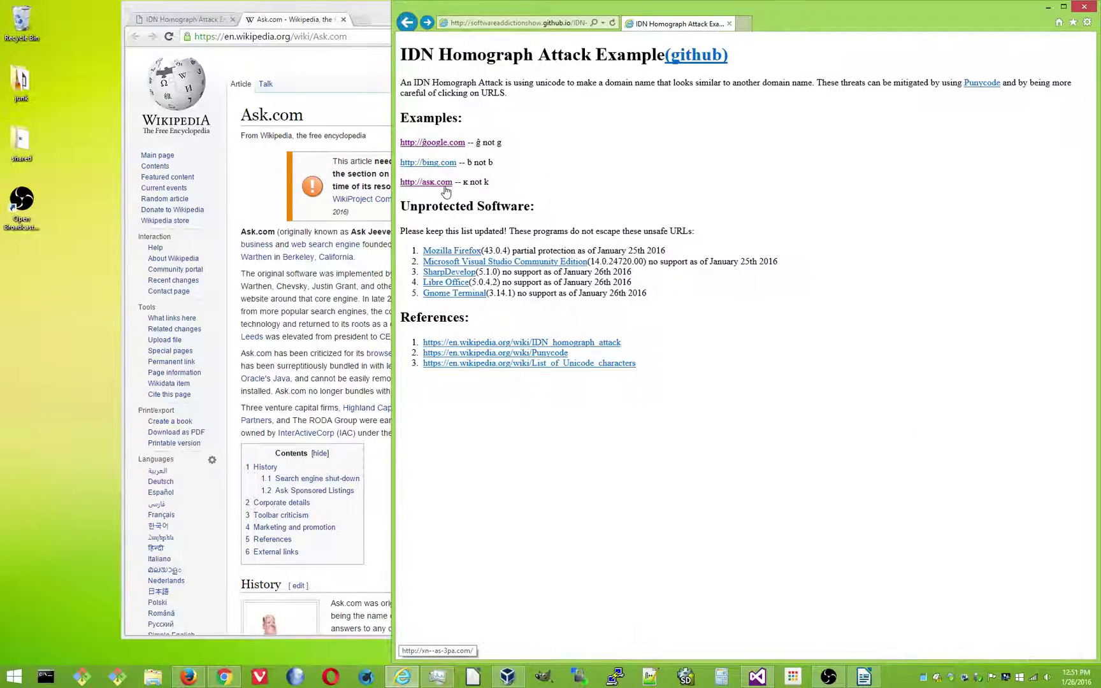
Open the fake ask.com link in a new tab to view Wikipedia's Ask.com article, then close it.
middle_click(445, 187)
click(762, 25)
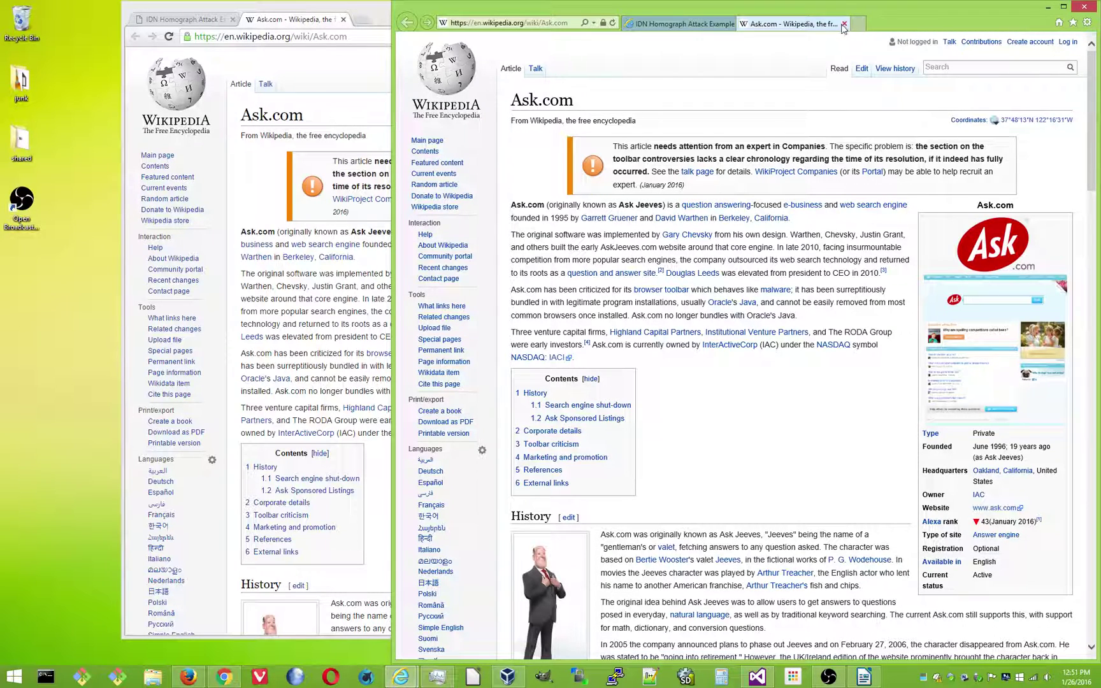
click(843, 26)
Close Internet Explorer, minimize Chrome, and bring the idn_attack_example.odt Writer window forward and left.
click(1083, 6)
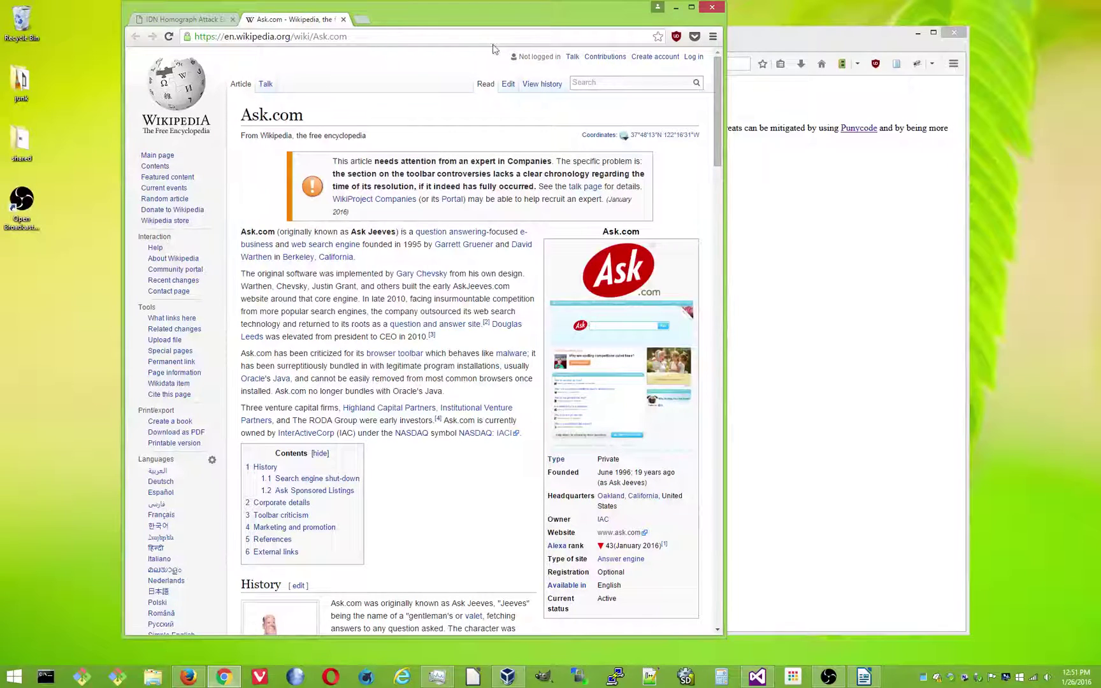
click(676, 9)
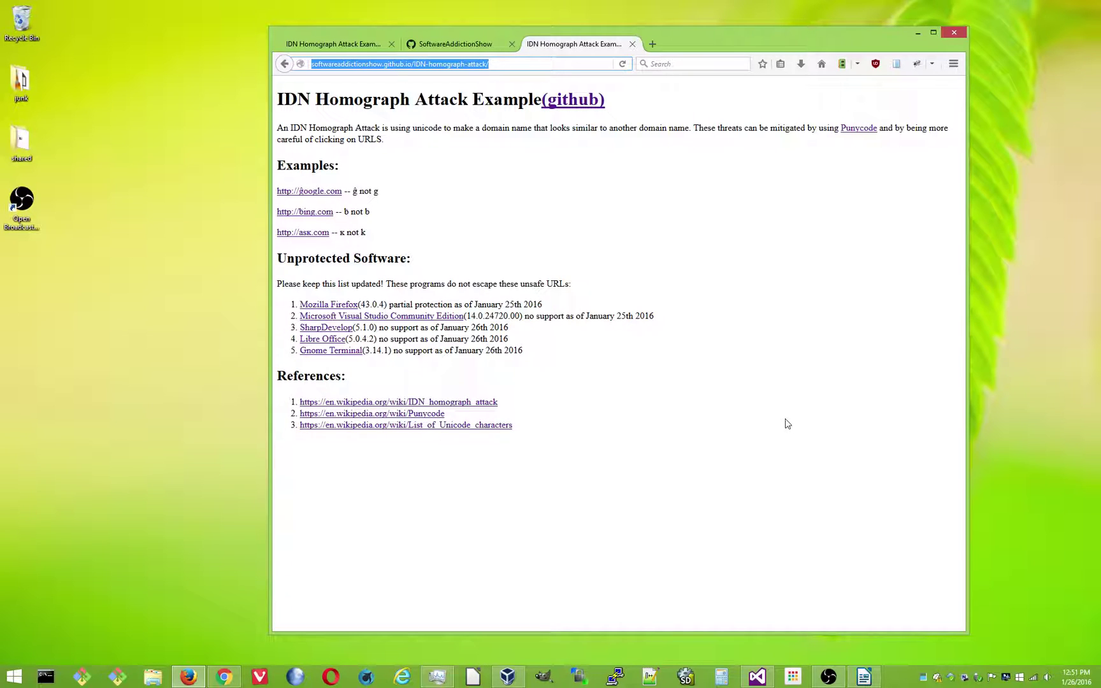
click(873, 680)
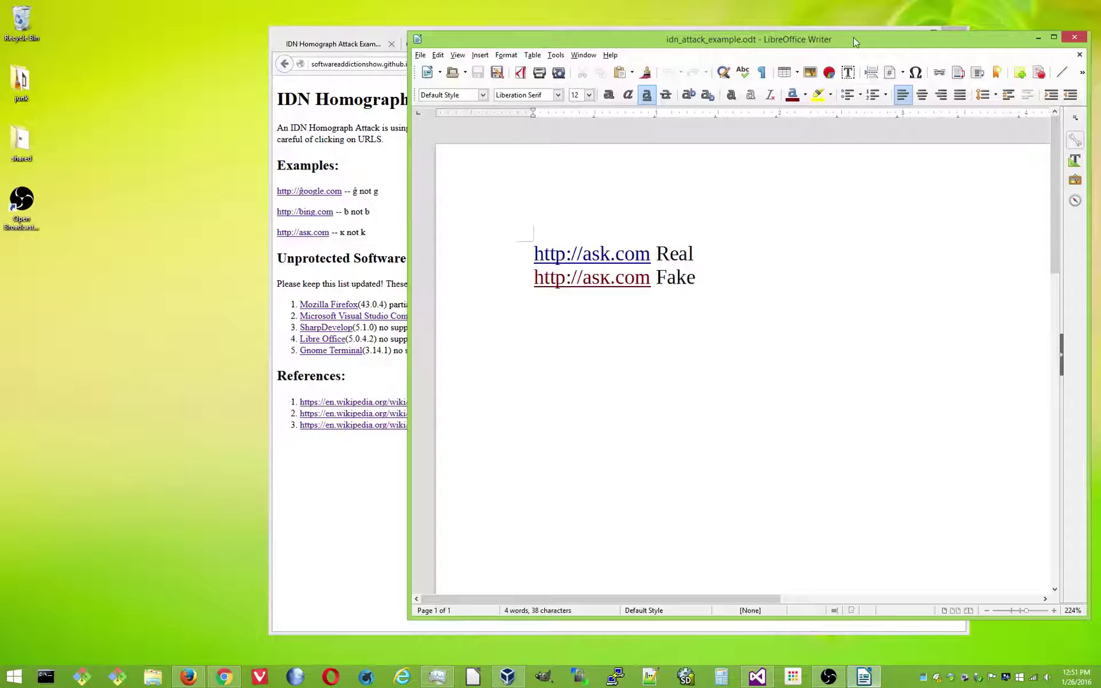
drag(853, 37, 590, 30)
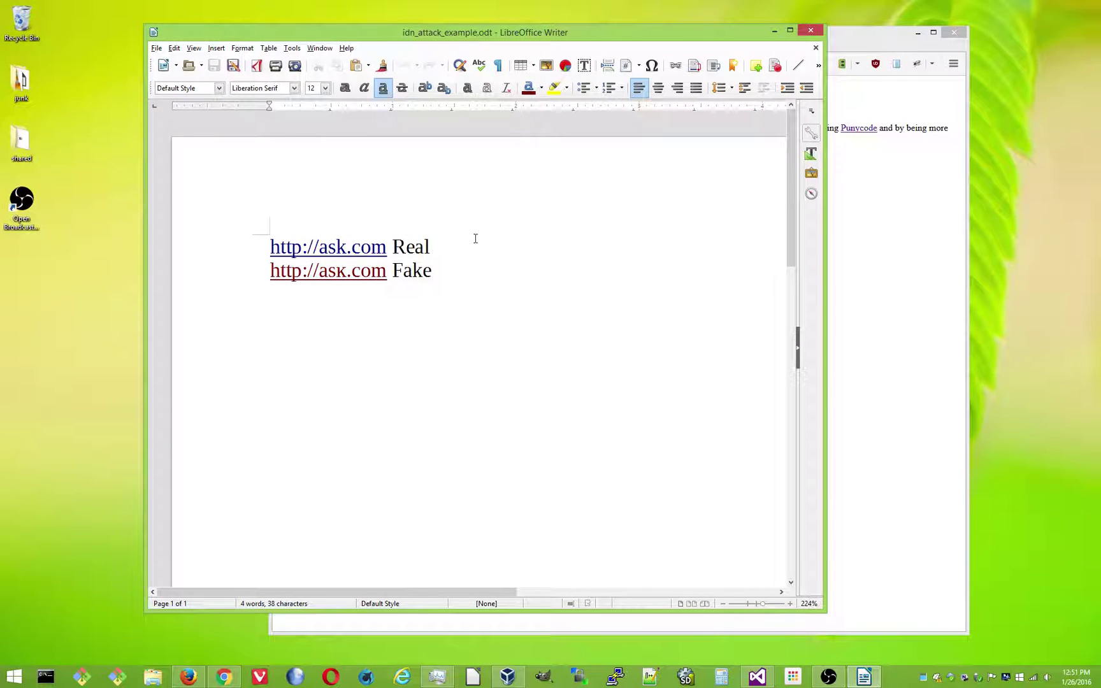
Follow the document's real ask.com link, which opens Ask.com's homepage in Firefox, and return to Writer.
mouse_move(335, 252)
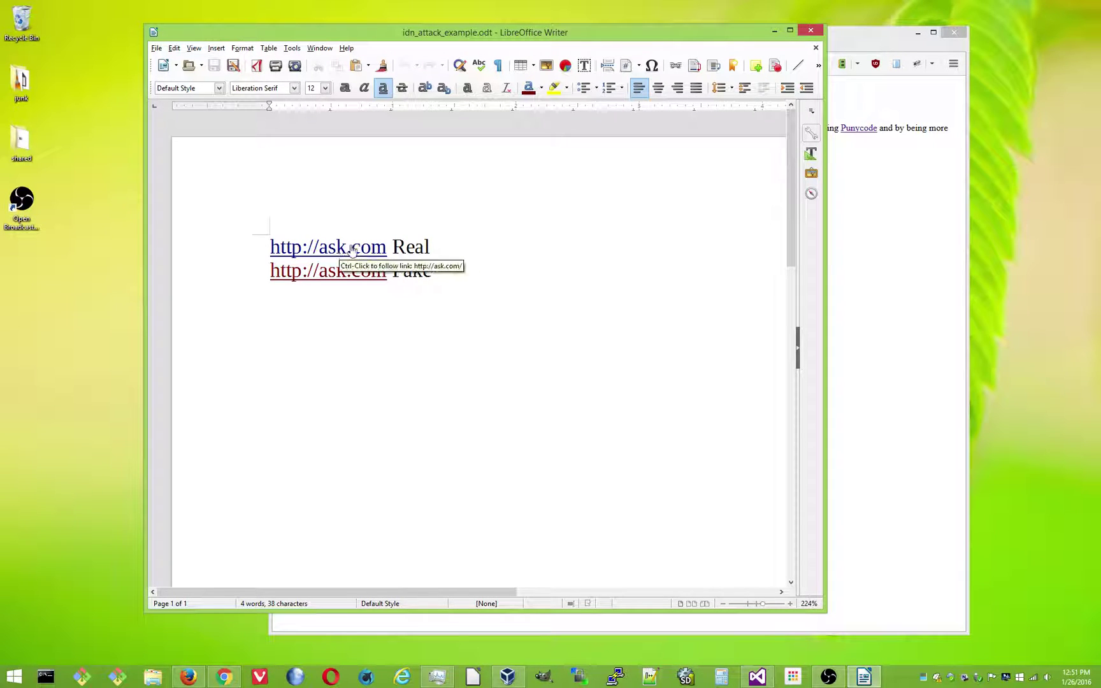
ctrl+click(353, 247)
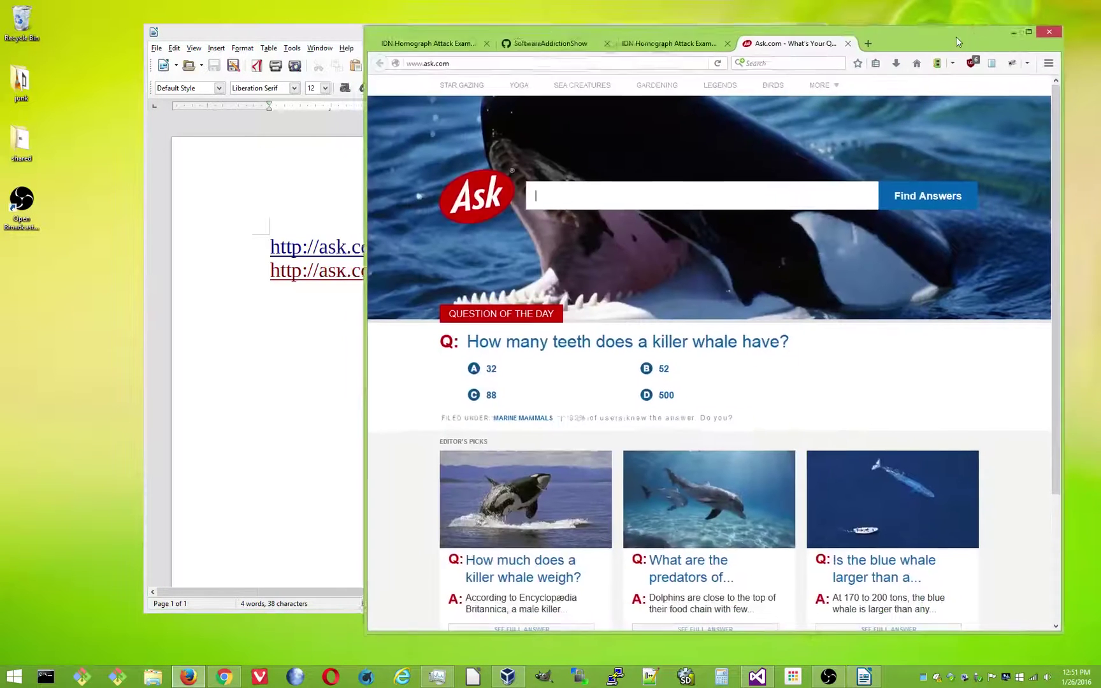
click(316, 36)
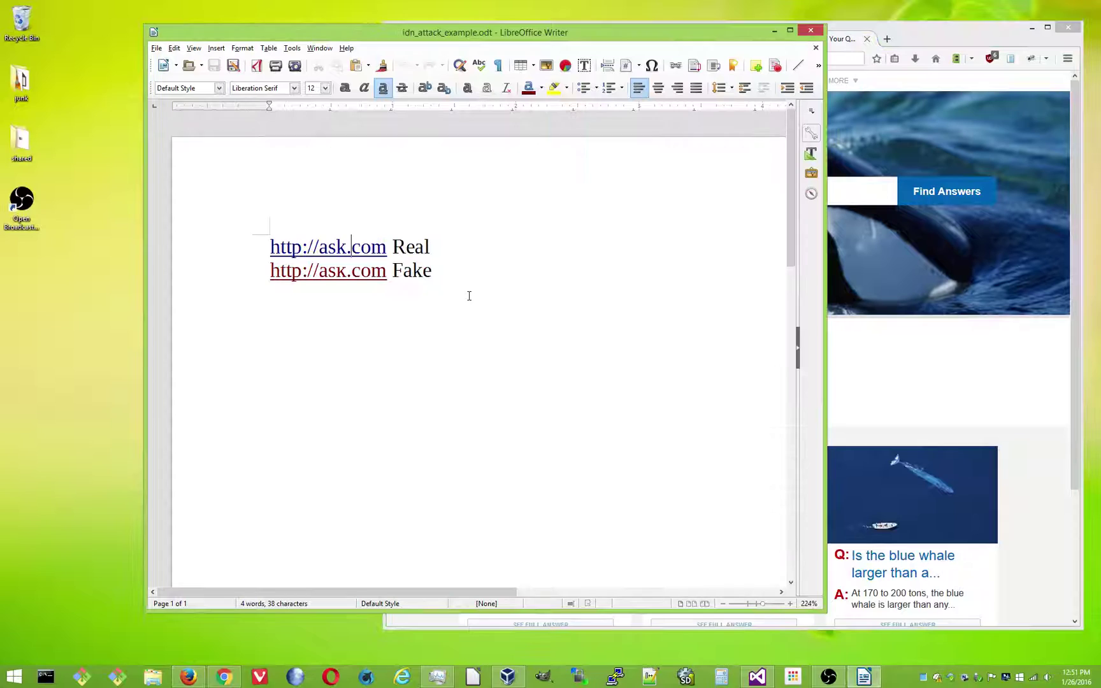
Follow the Fake ask.com link to Wikipedia's Ask.com page, close it, and minimize Writer.
ctrl+click(318, 274)
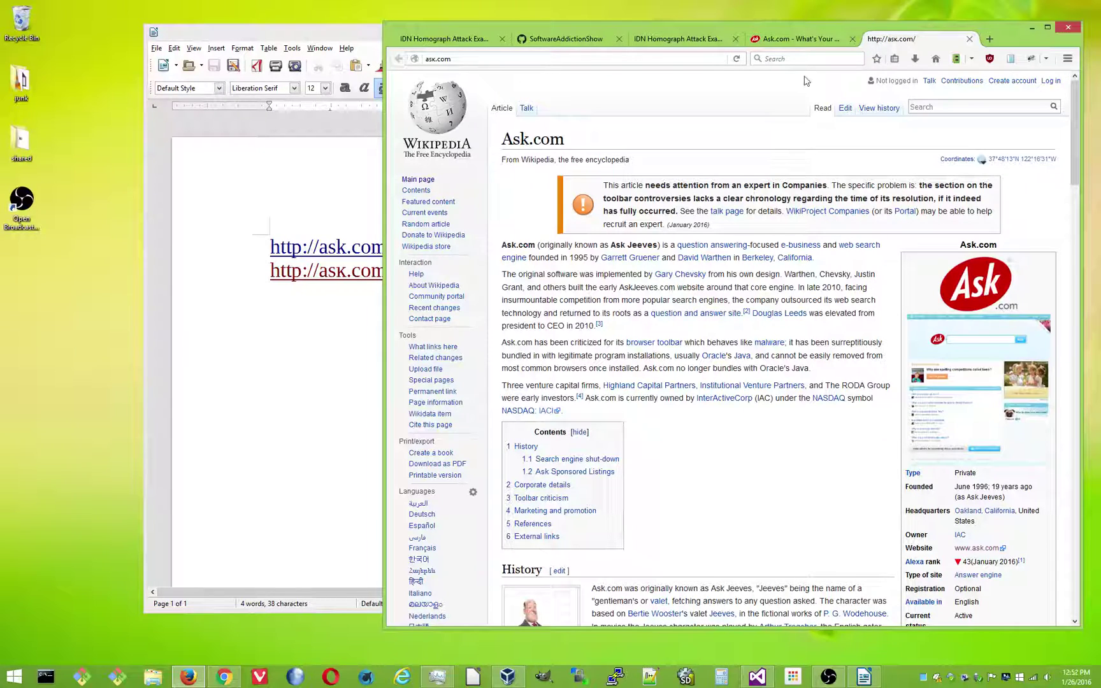
click(969, 39)
click(351, 41)
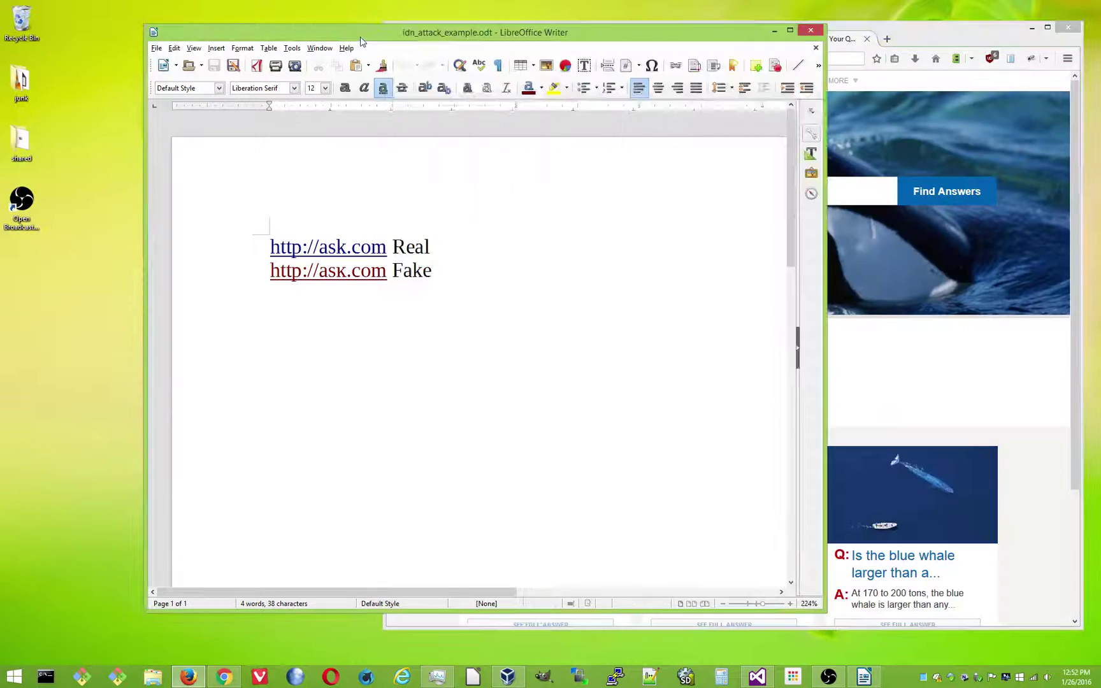
click(775, 31)
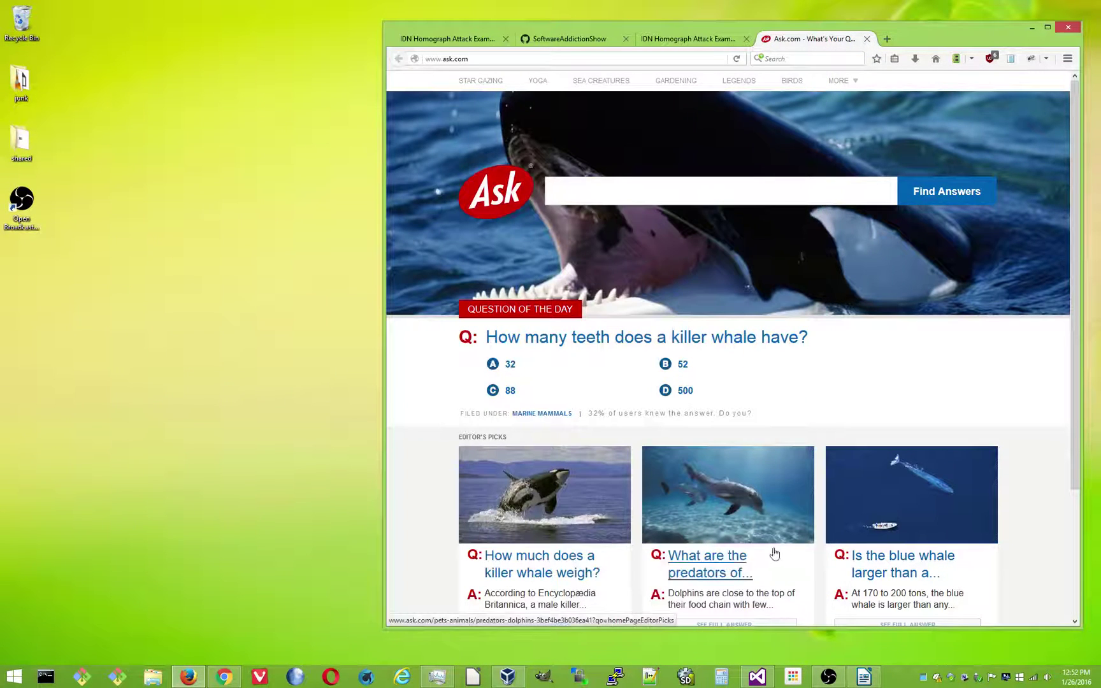
In Visual Studio, follow Program.cs's comment ask.com link, inspect the page address, and close the page.
click(767, 674)
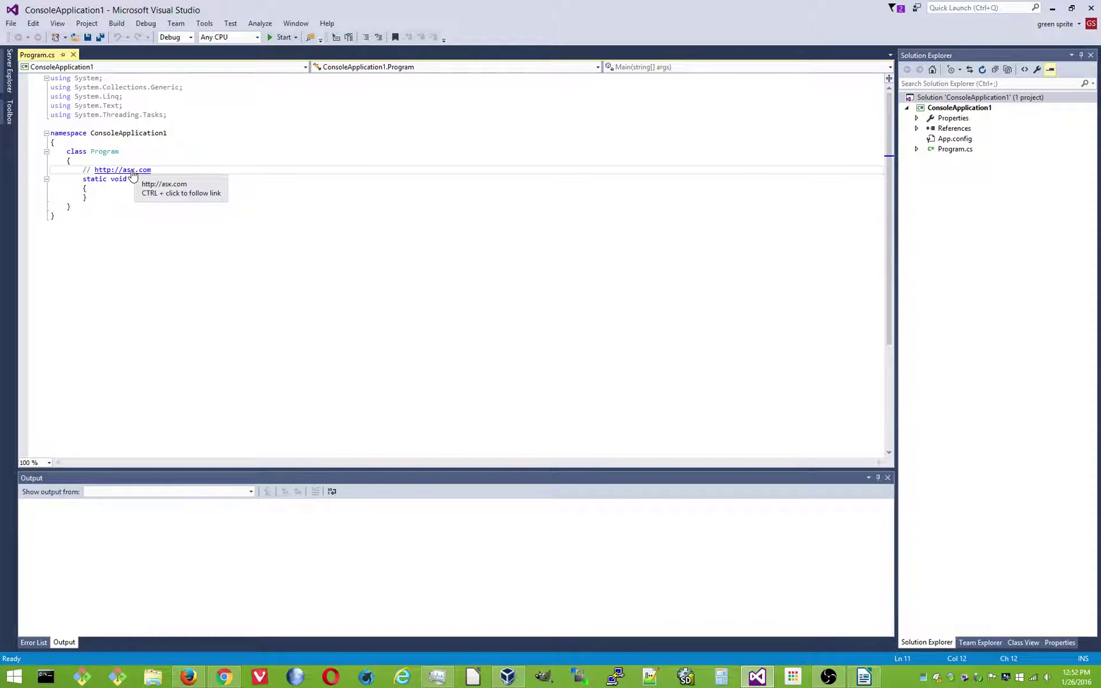
ctrl+click(132, 171)
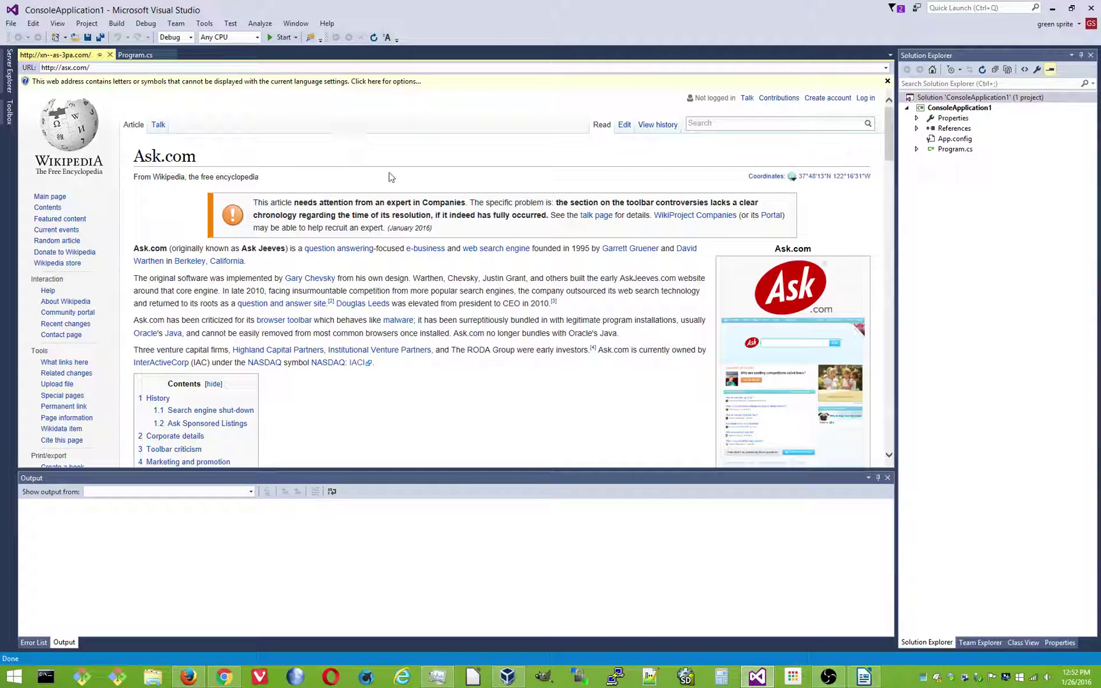
click(108, 68)
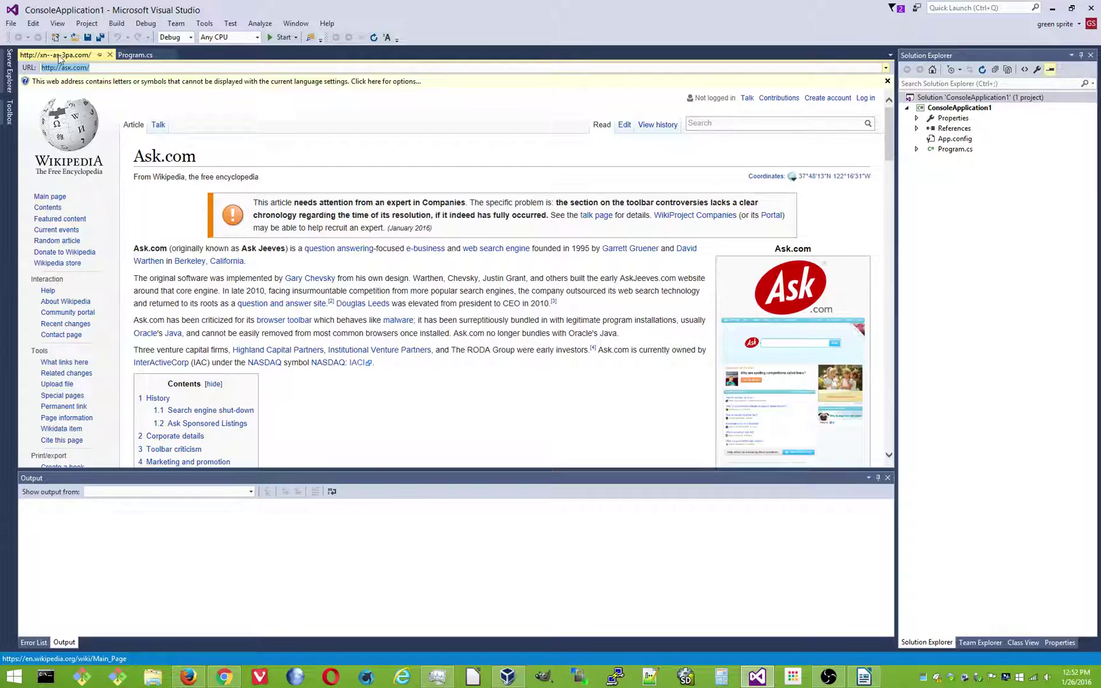
key(End)
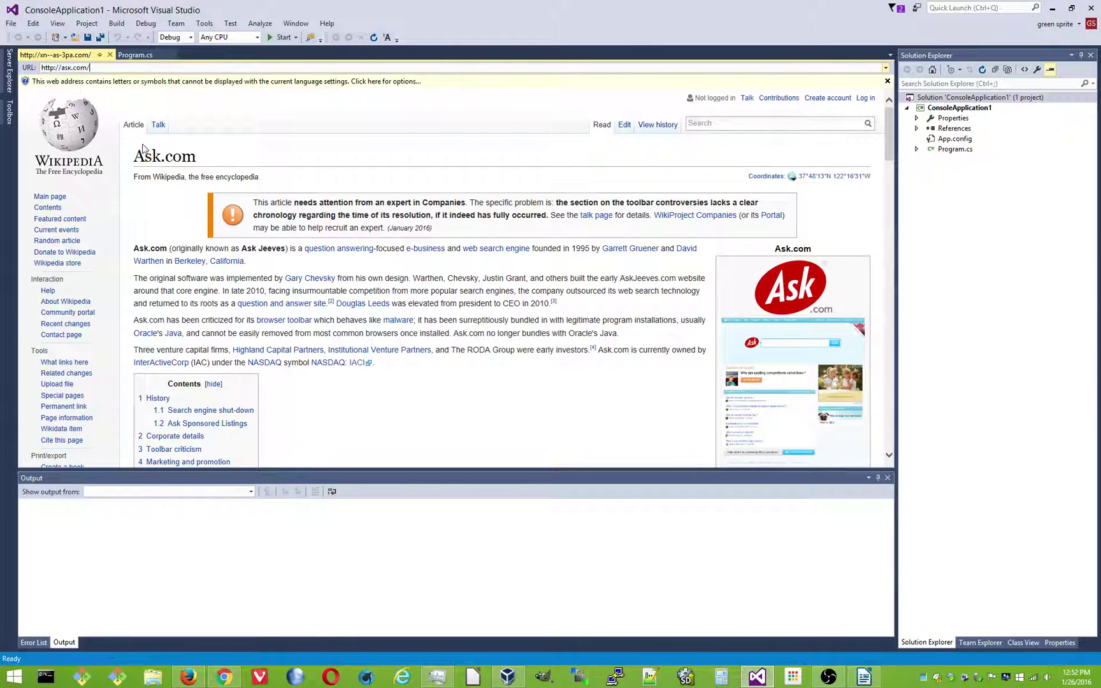
click(110, 54)
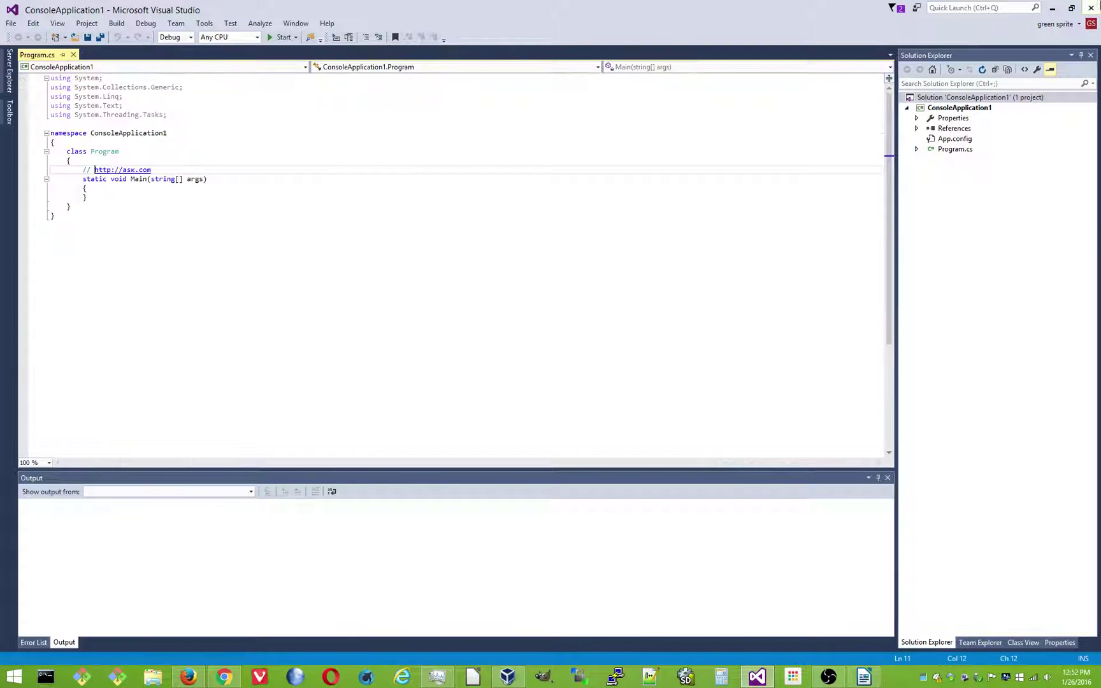
Minimize Visual Studio, close Firefox's Ask.com homepage tab, and restore the Debian 8 VM window.
click(1053, 9)
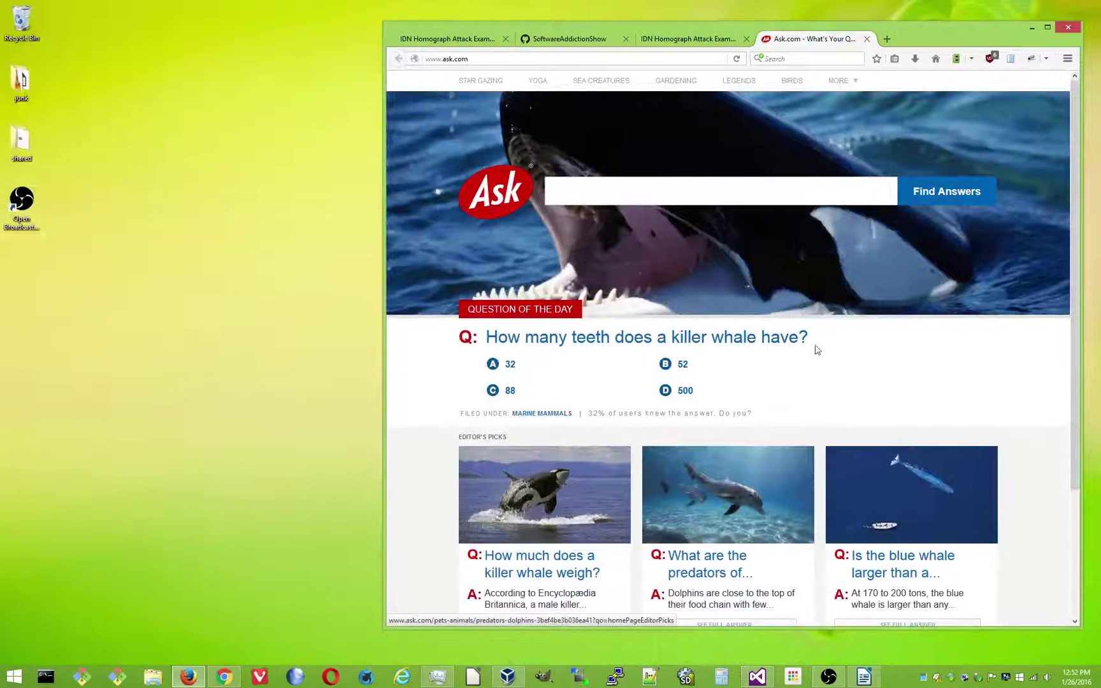
click(867, 39)
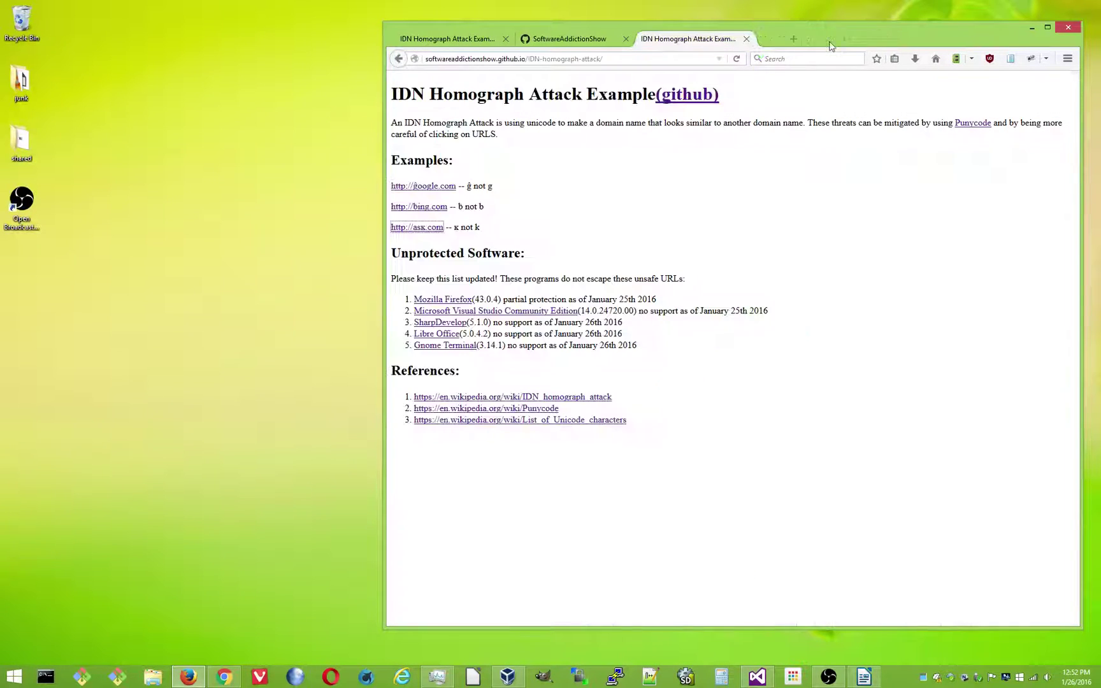
click(496, 674)
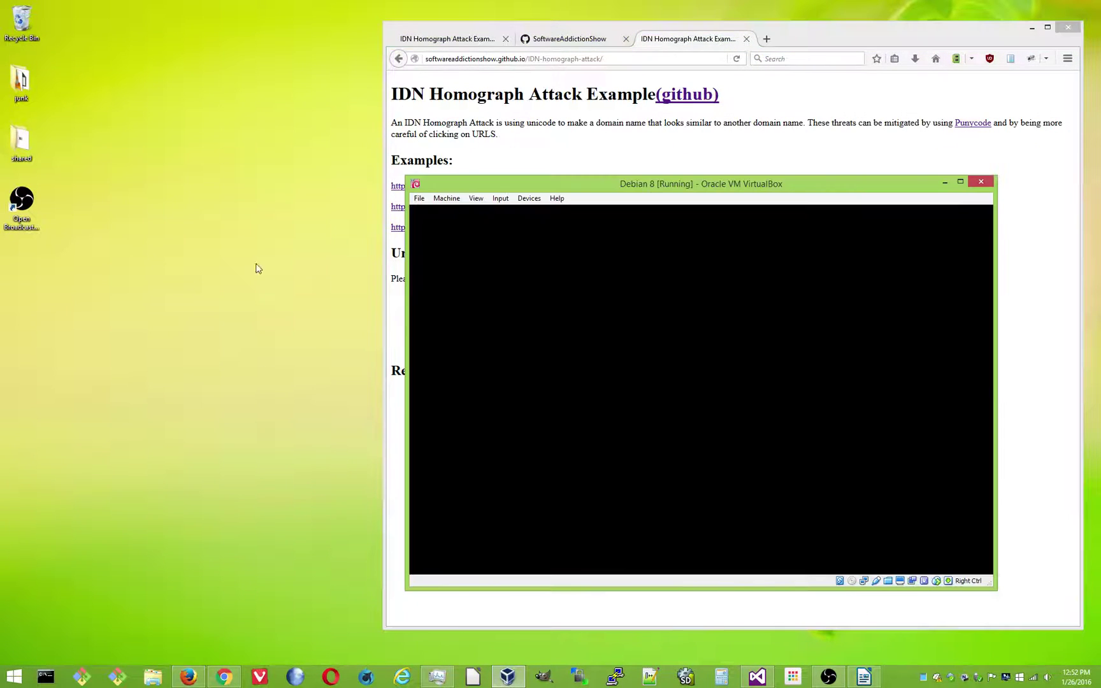
Move the VM window up-left, unlock Debian, and run cat main.c in the terminal.
drag(609, 184, 370, 101)
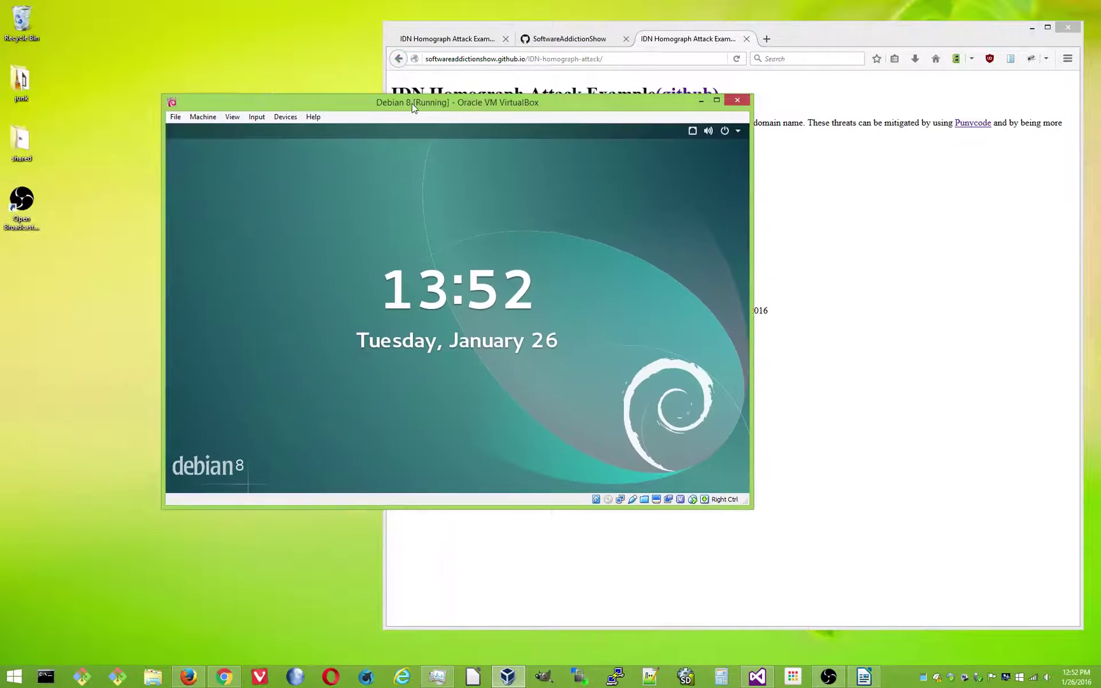
click(484, 332)
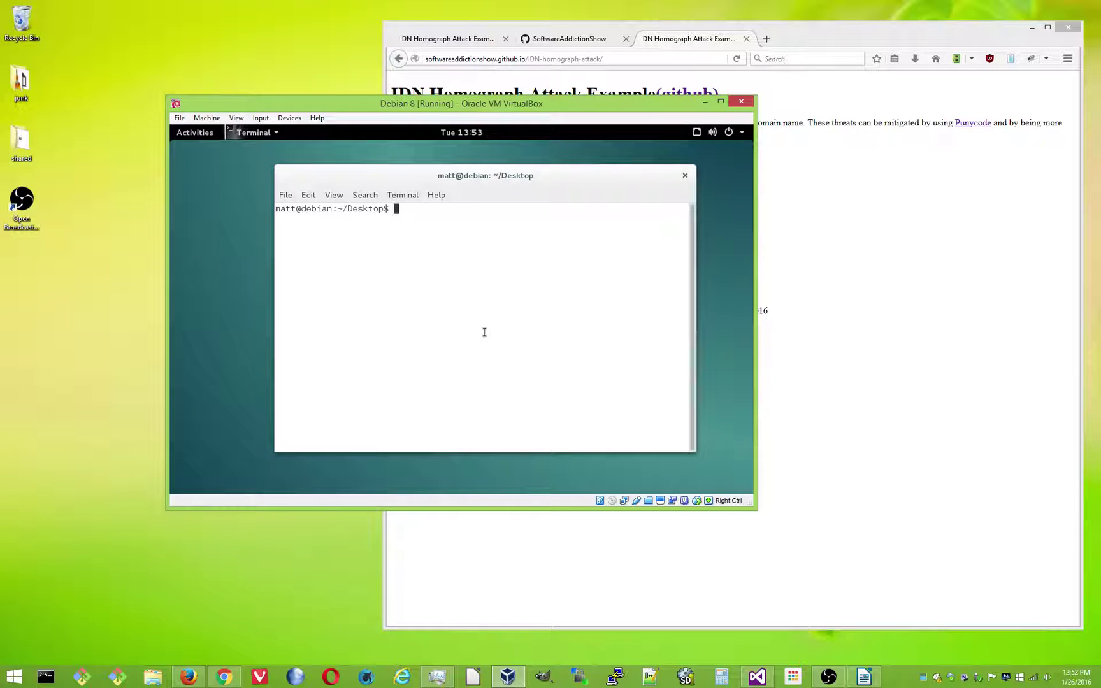
text(cat main.c)
key(Return)
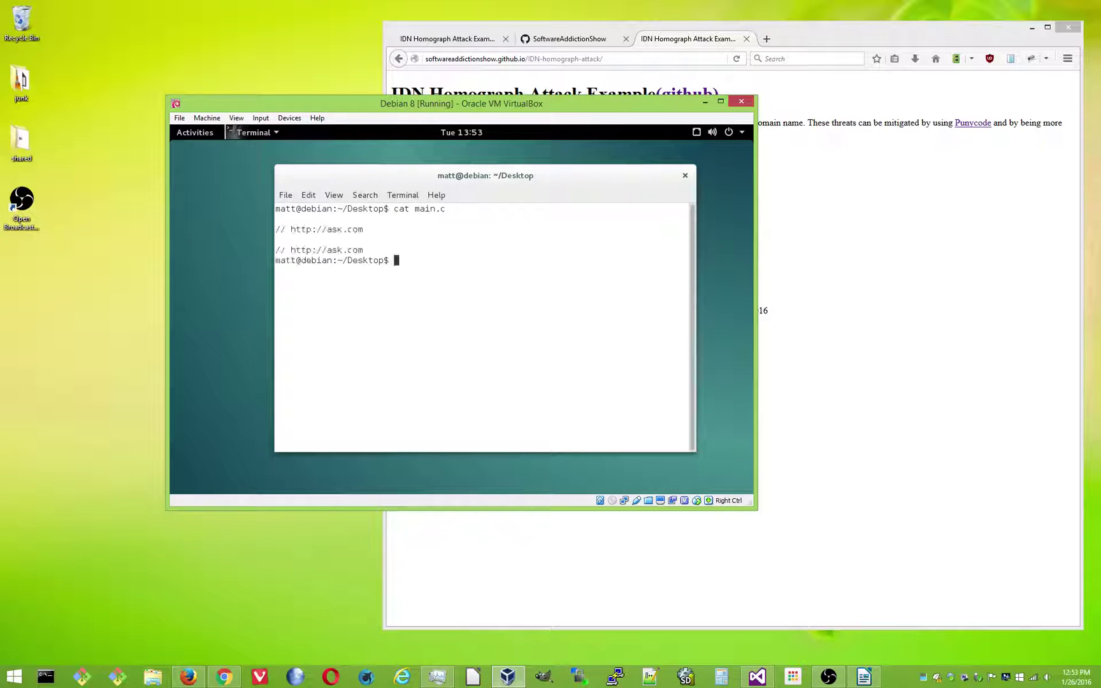
Follow both ask.com links from the terminal output, opening each in Iceweasel.
ctrl+click(344, 231)
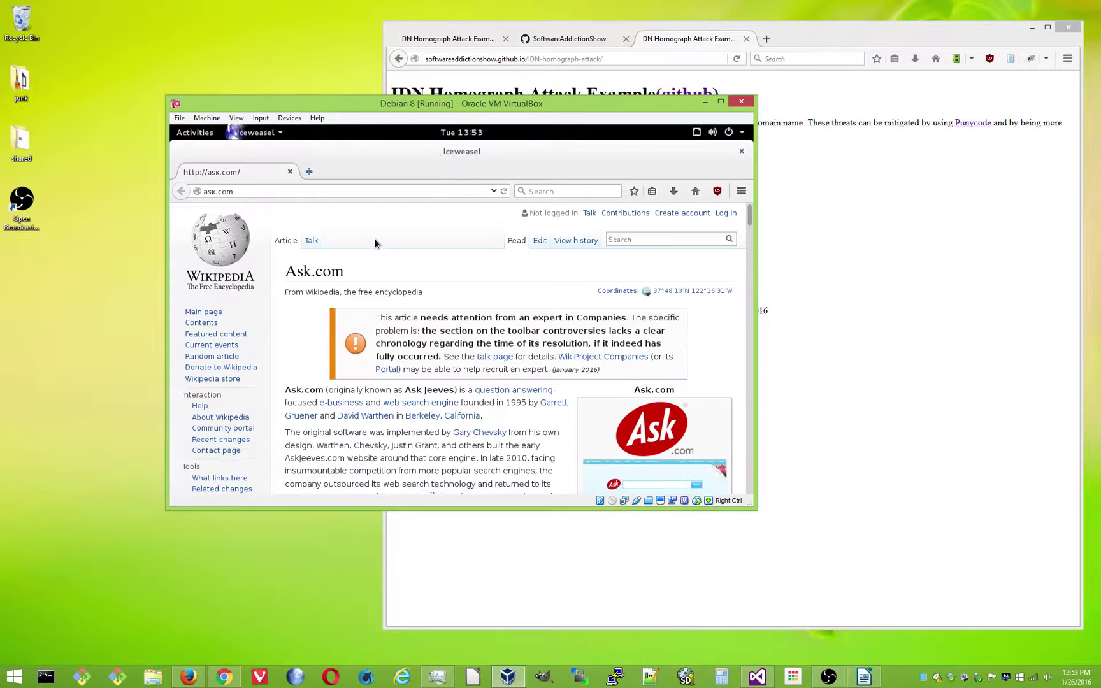
key(alt+Tab)
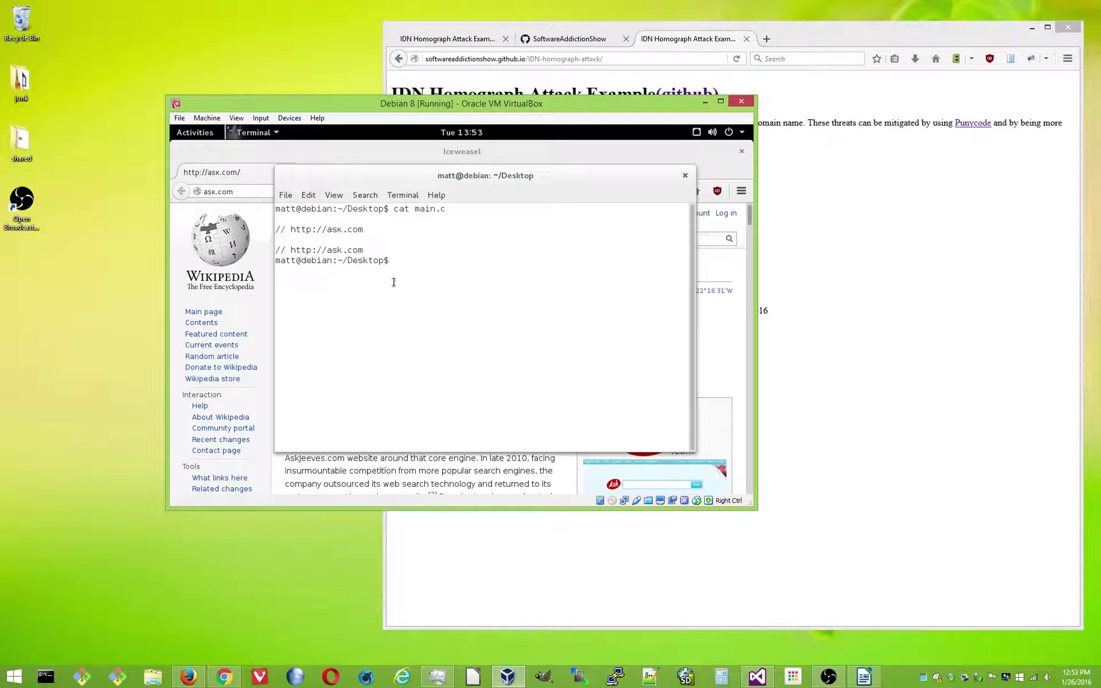
ctrl+click(345, 252)
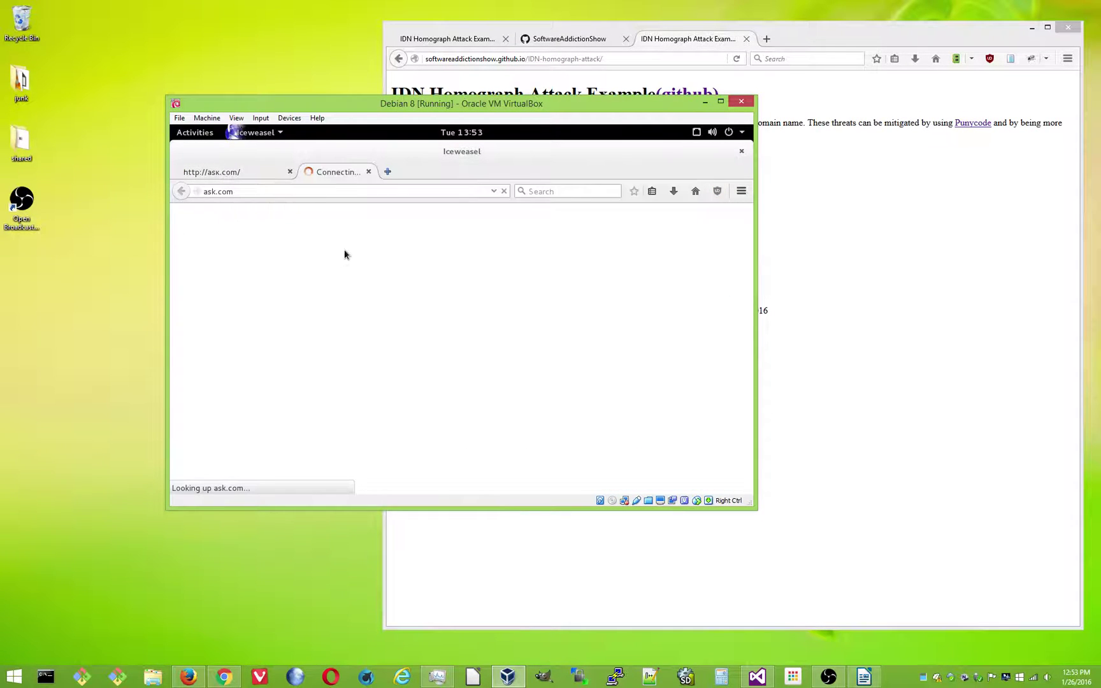
Compare the Wikipedia Ask.com tab with the real Ask.com tab, then close Iceweasel.
click(228, 173)
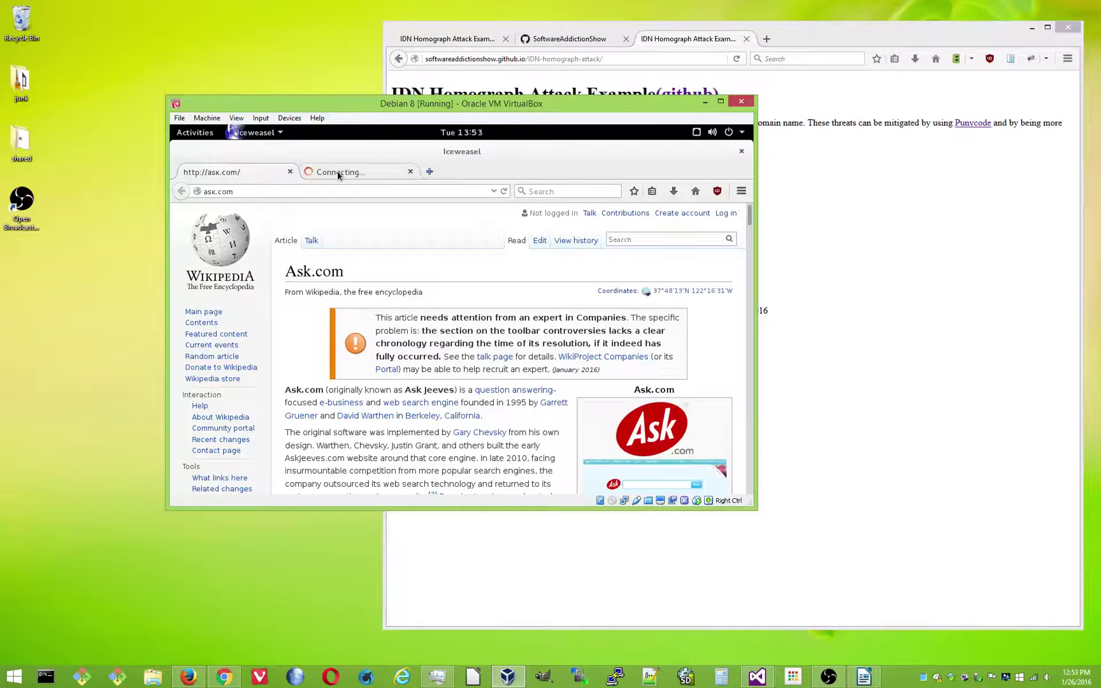
click(337, 171)
click(255, 170)
click(323, 170)
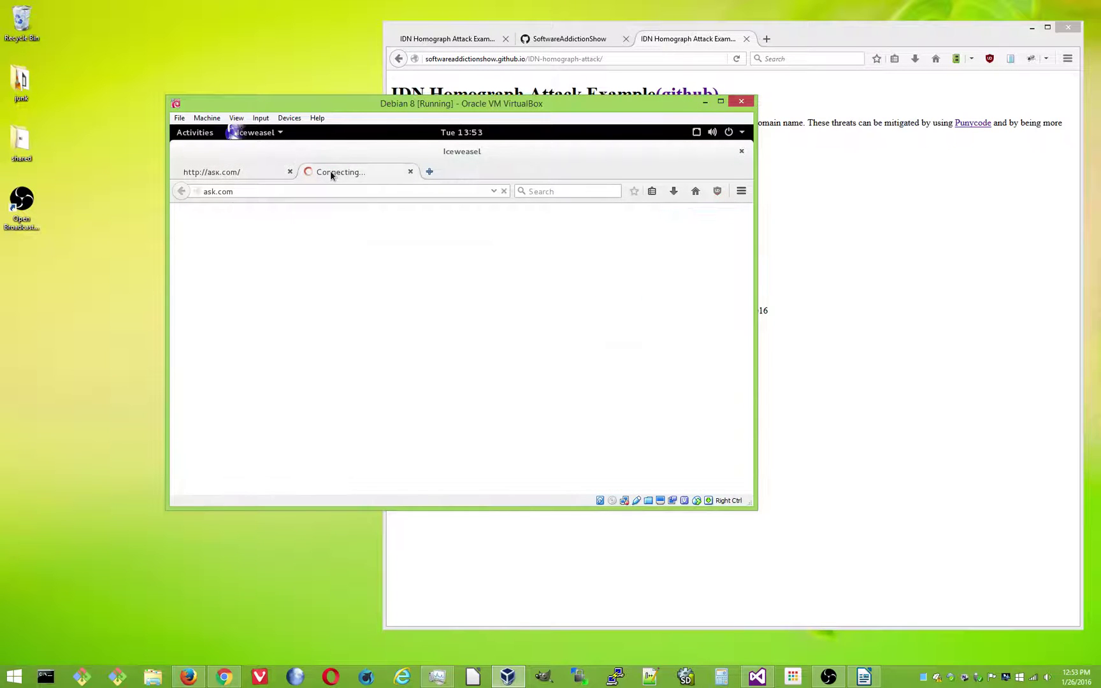
click(249, 168)
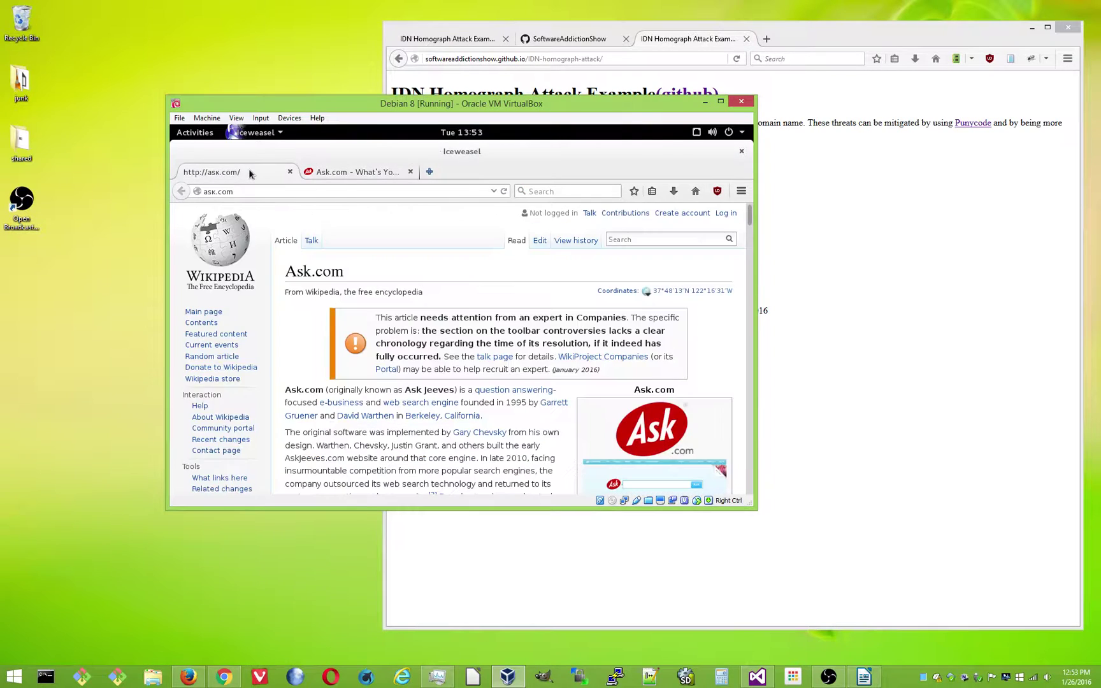
click(337, 171)
click(321, 173)
click(228, 174)
click(320, 172)
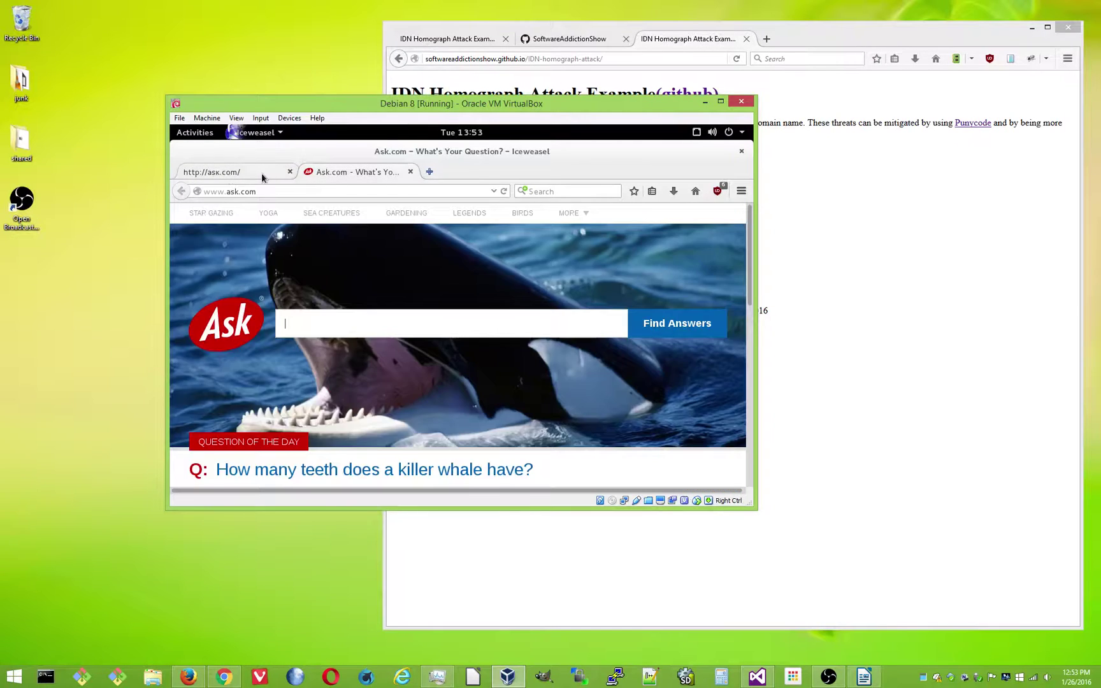
click(260, 172)
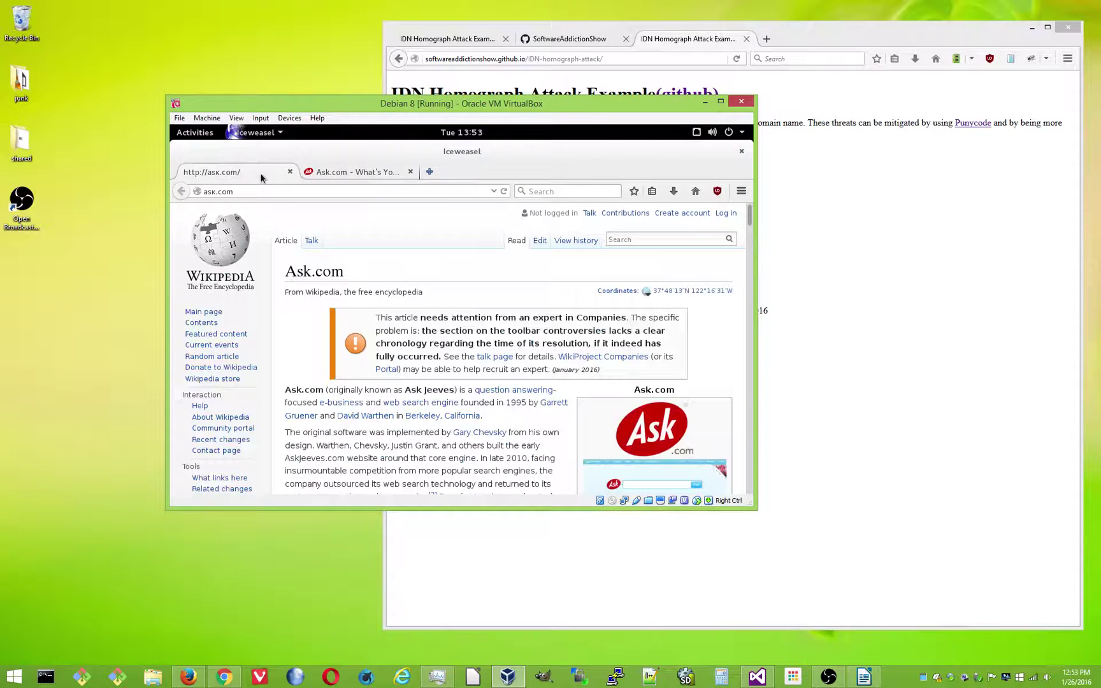
click(741, 152)
click(705, 102)
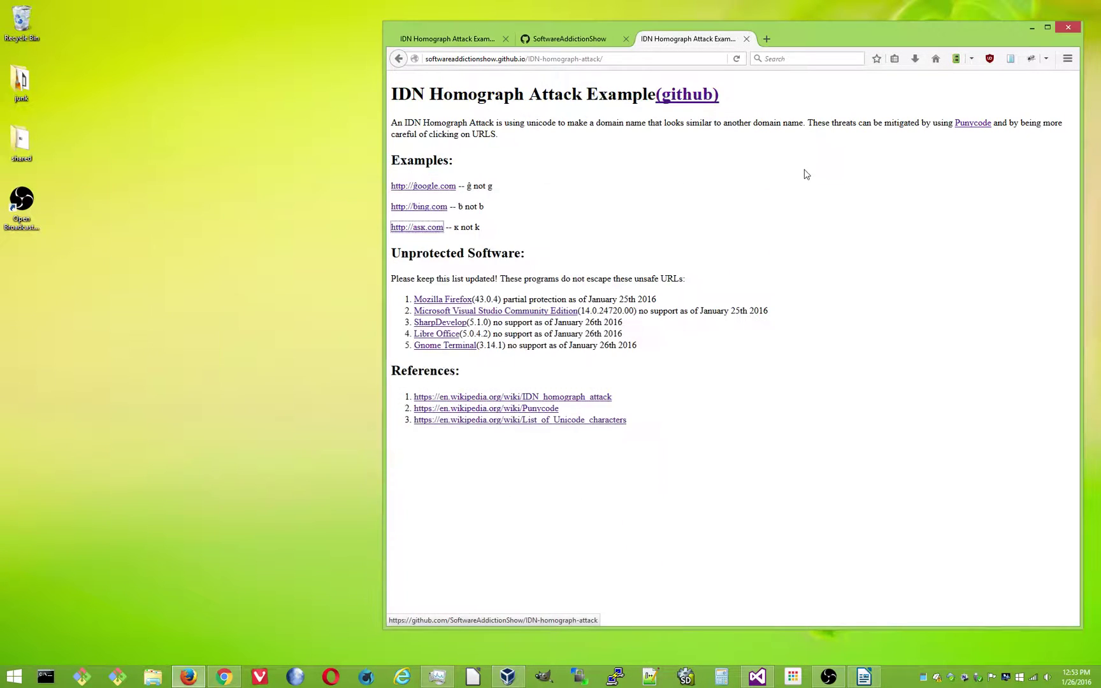